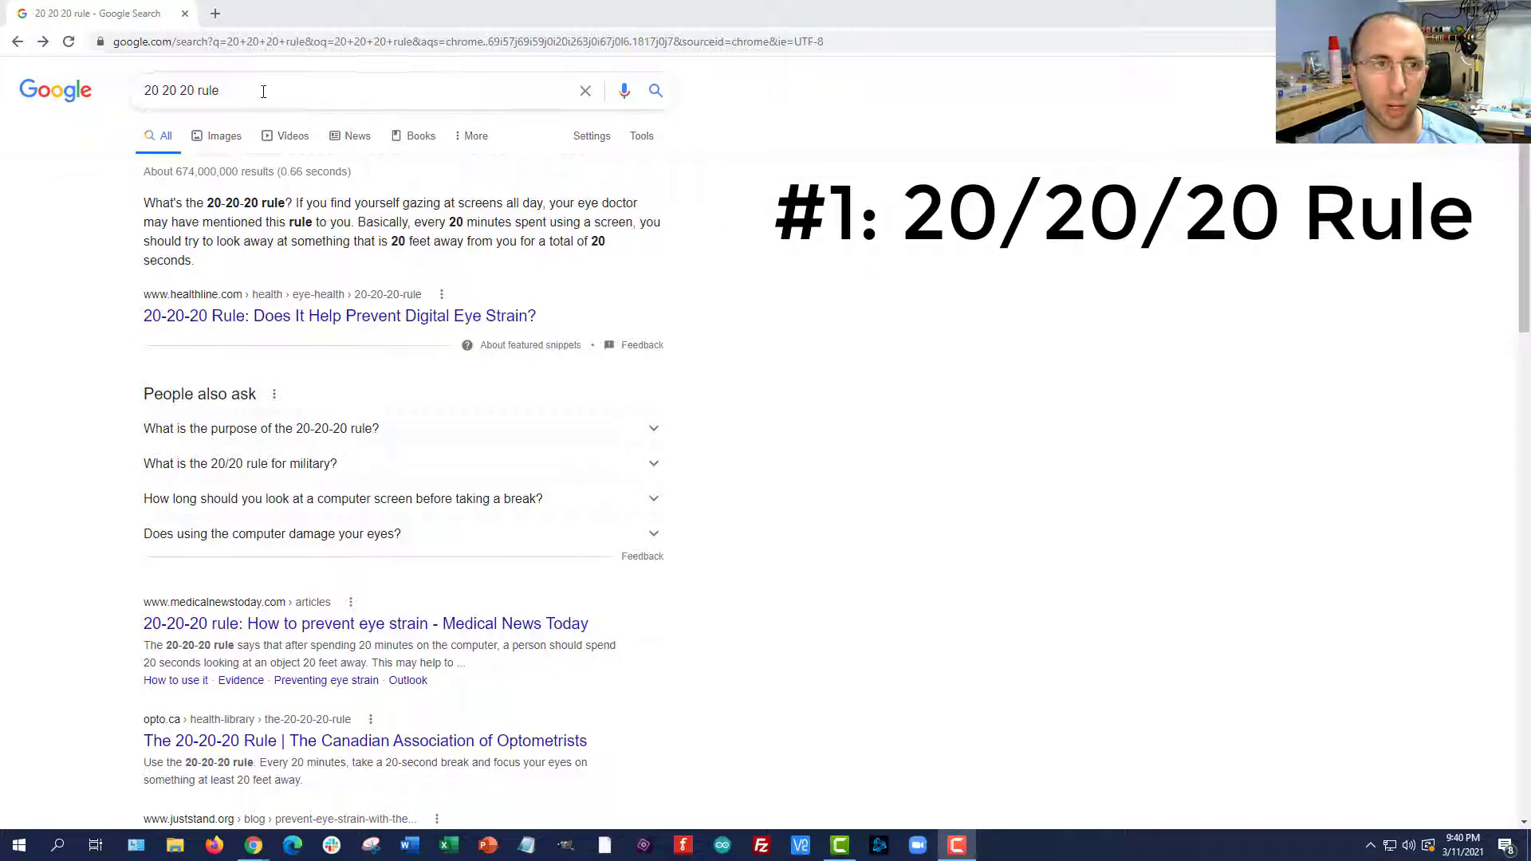
Select the '20 20 20 rule' search query and scroll through its results
left_click_drag(227, 90, 134, 110)
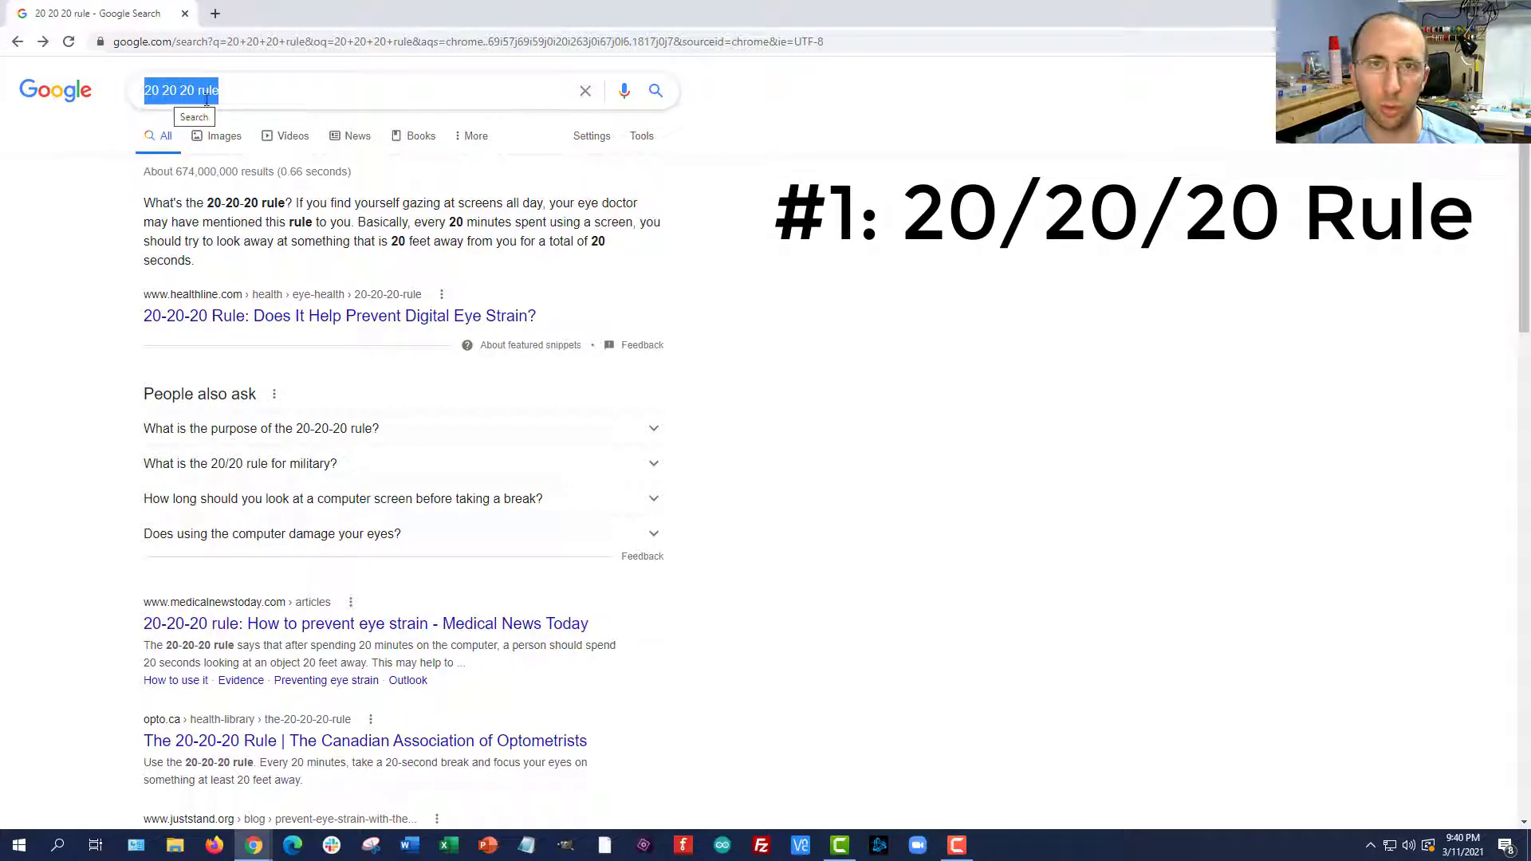
scroll(392, 218, "down", 1)
scroll(392, 218, "down", 3)
scroll(392, 223, "up", 4)
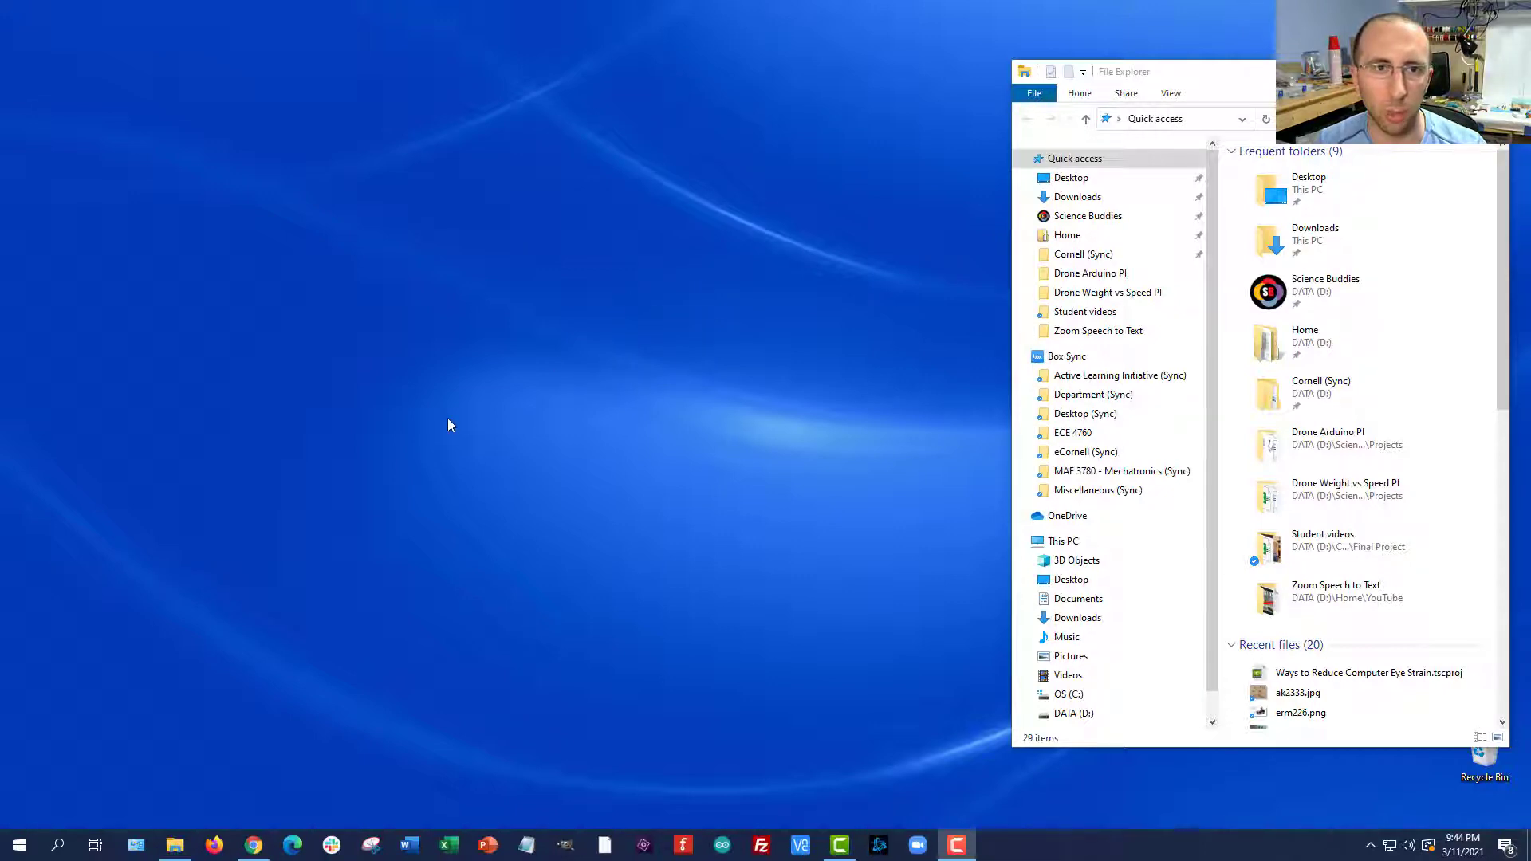
Go to Settings > Personalization > Colors and expand the 'Choose your color' options
left_click(17, 847)
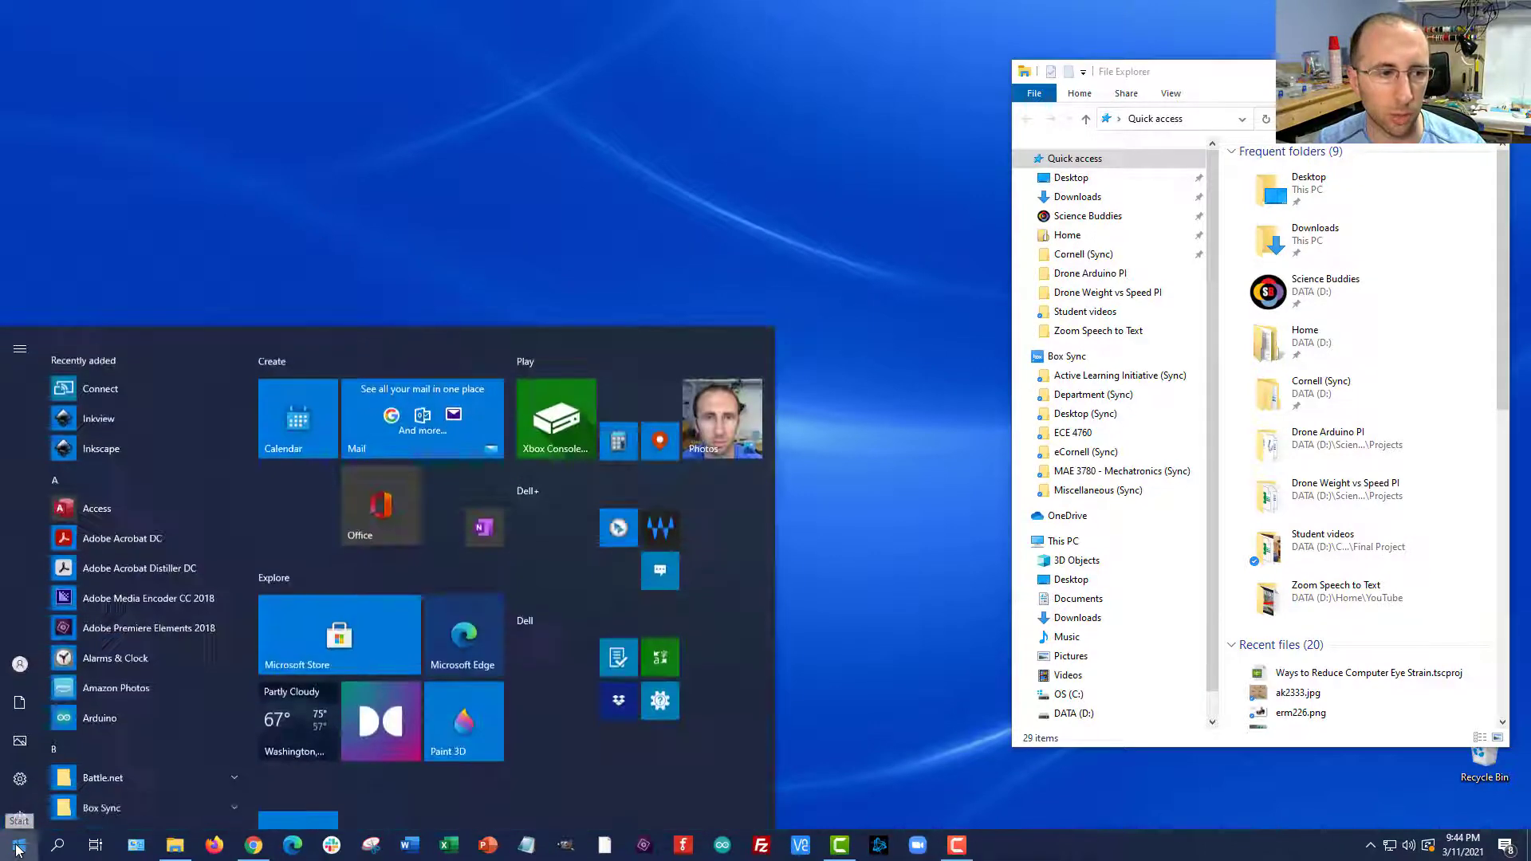
left_click(35, 771)
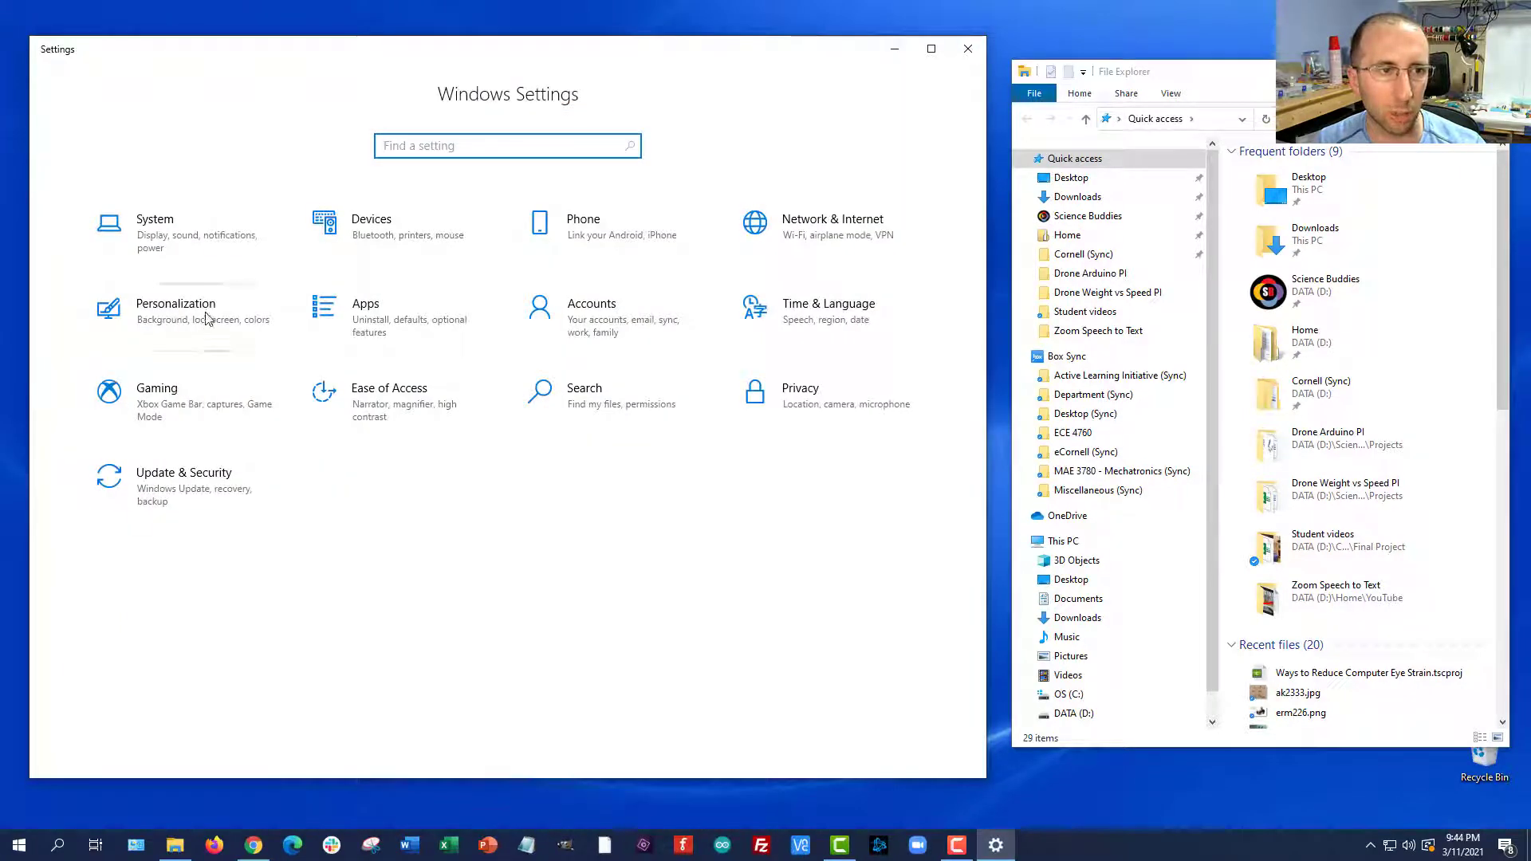
left_click(206, 315)
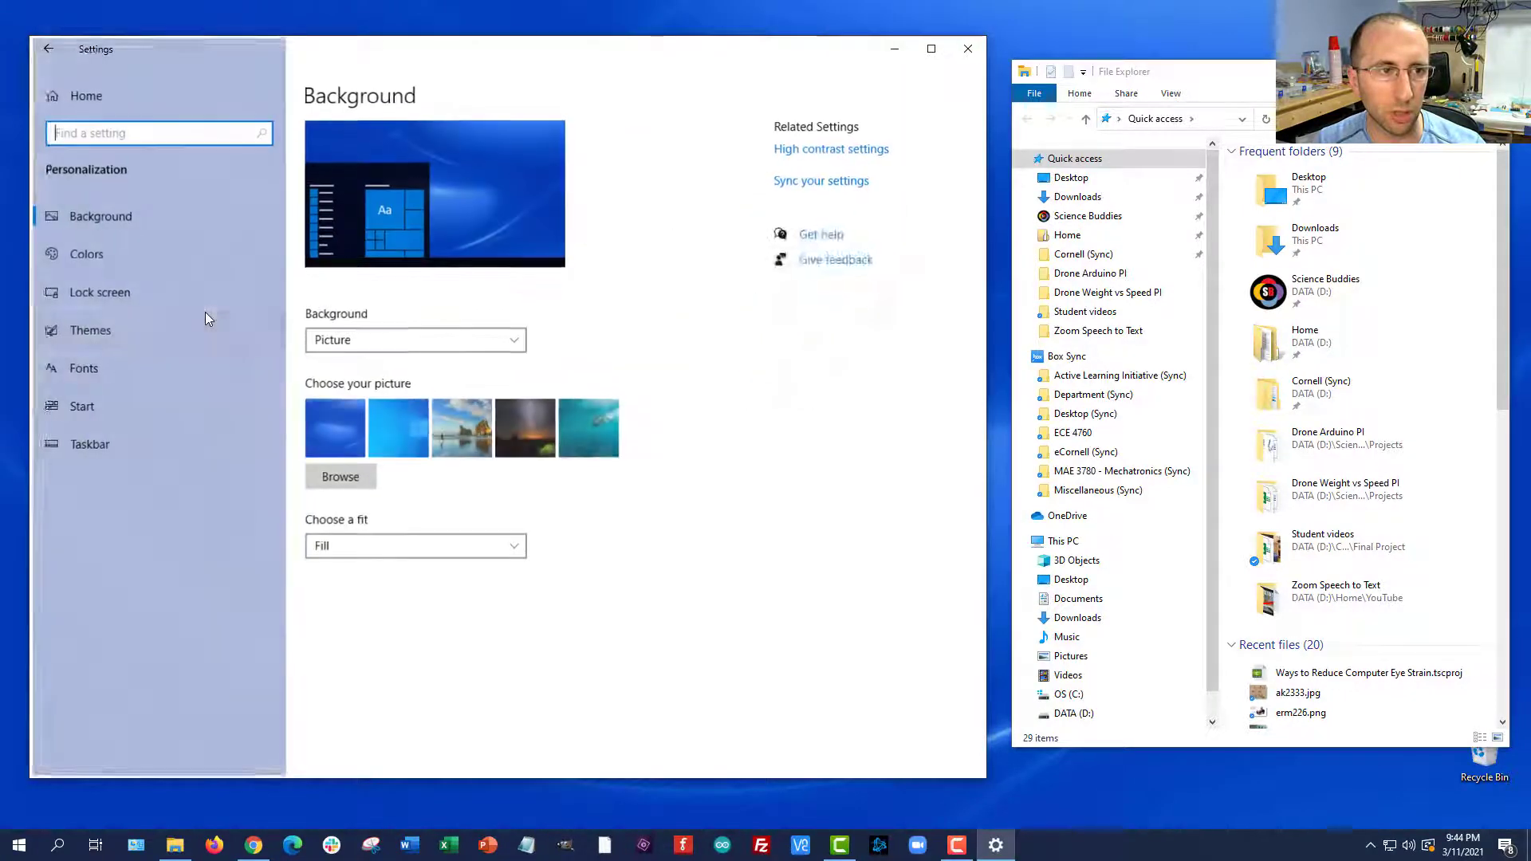
left_click(116, 255)
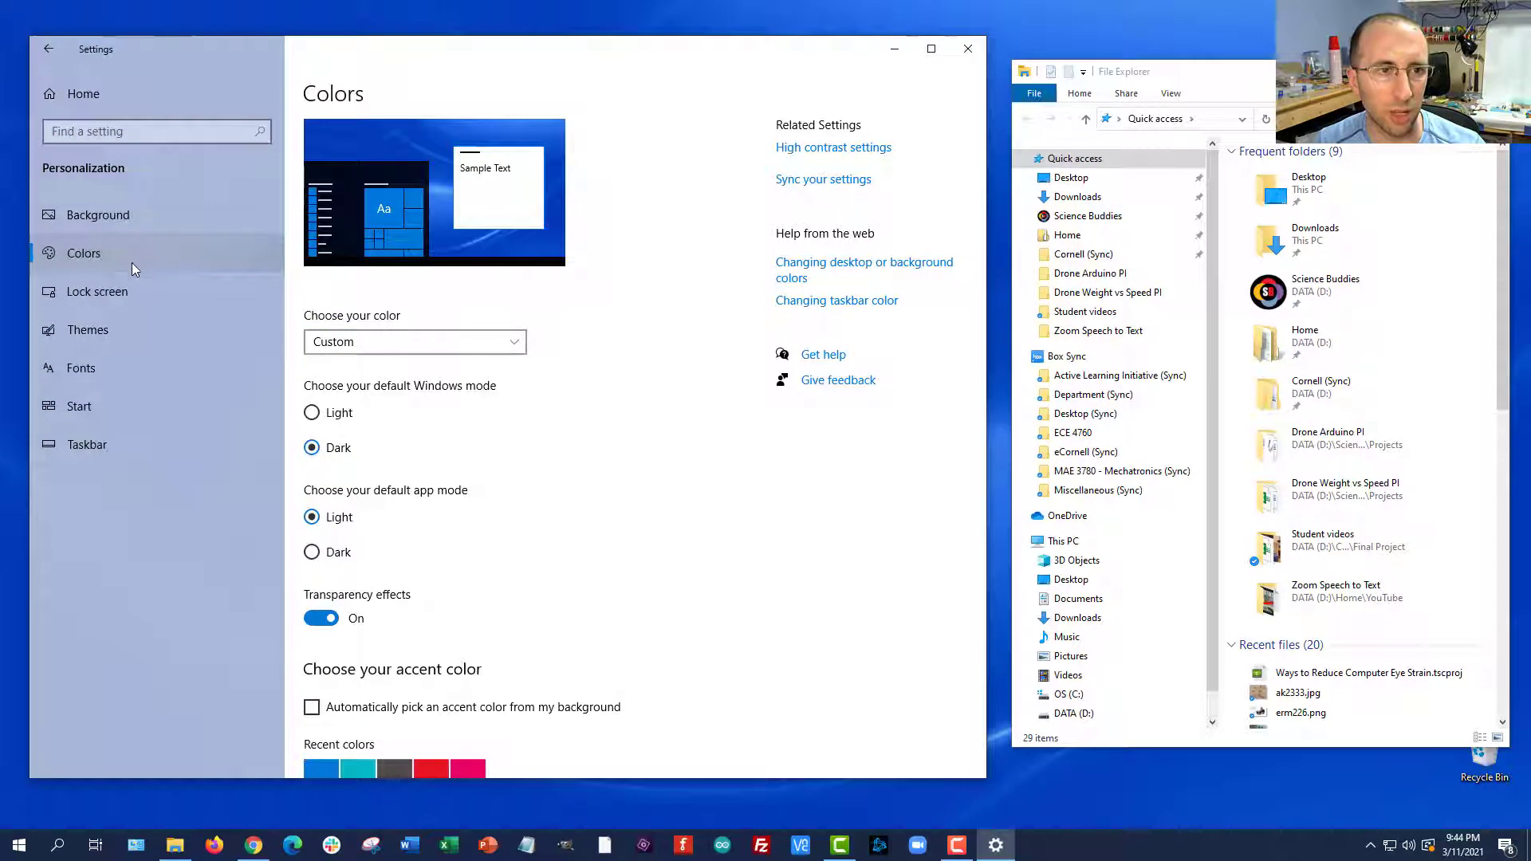
left_click(499, 340)
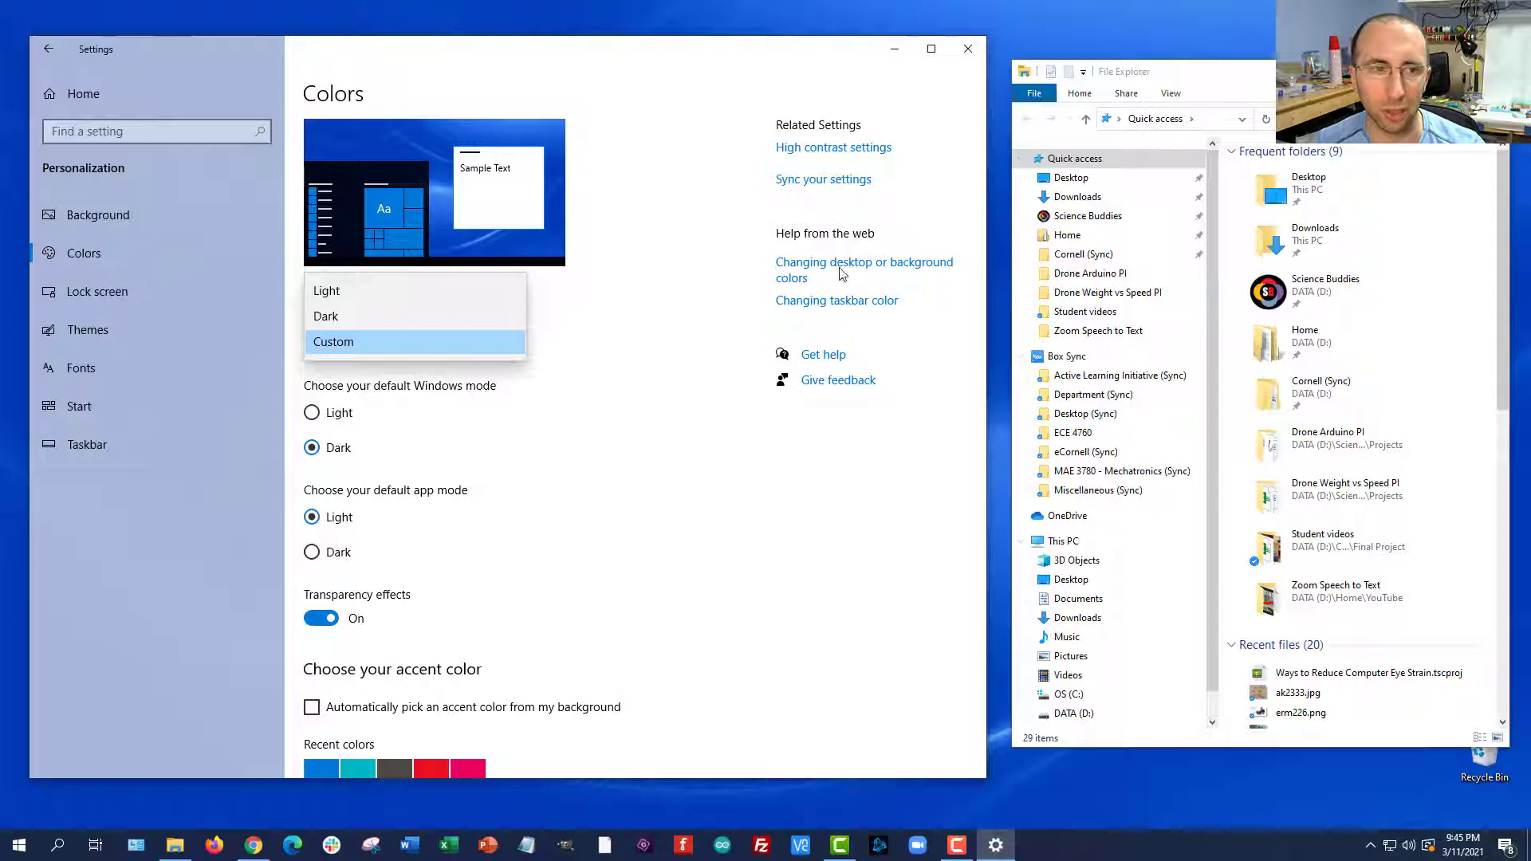
Choose Dark as the Windows colour mode
left_click(351, 318)
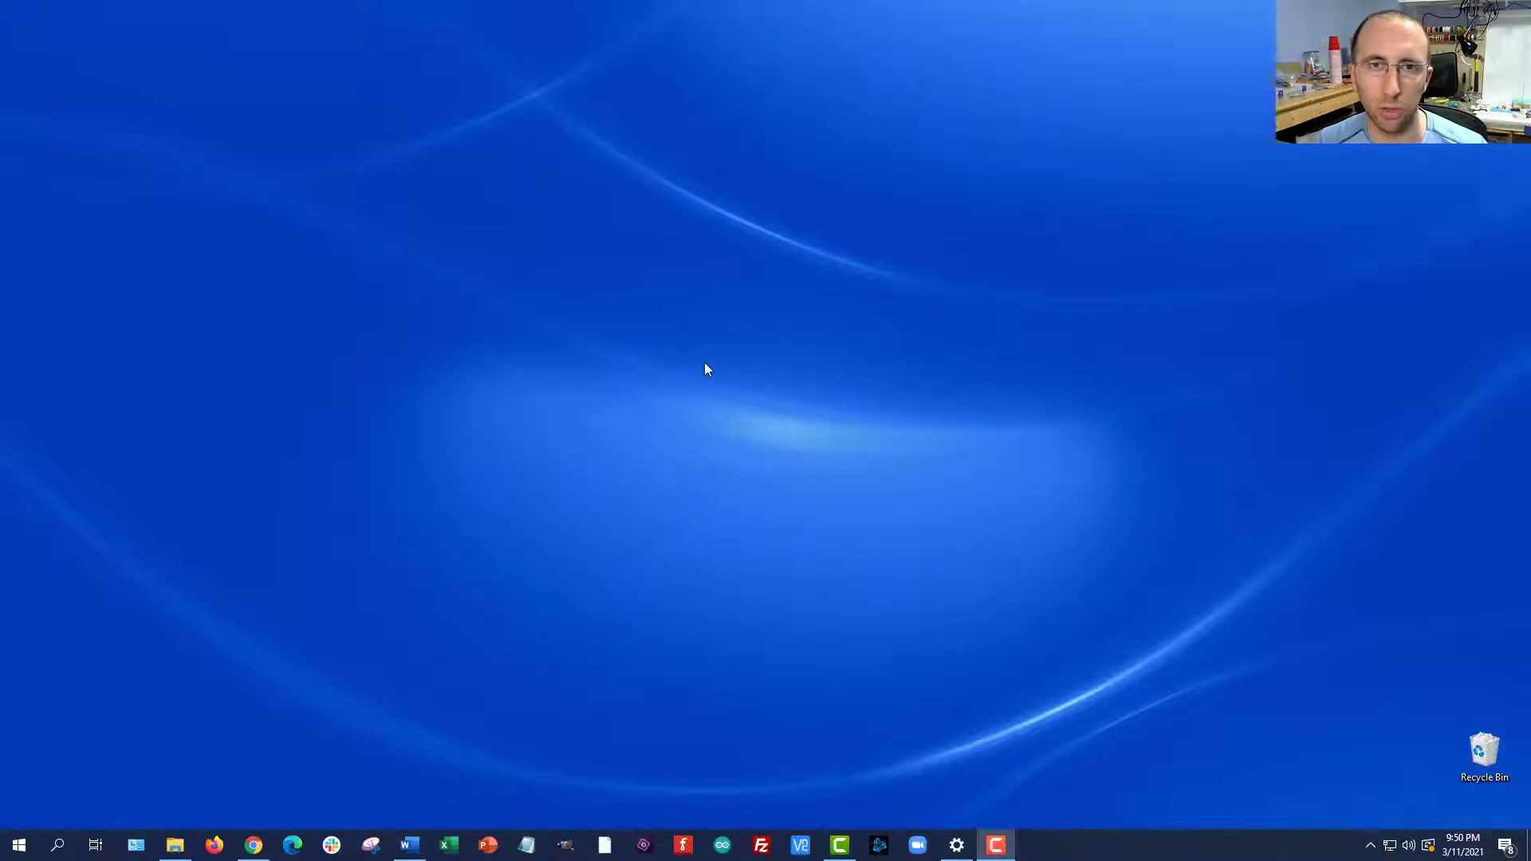
Bring Word's blank document forward and go to File > Account
left_click(407, 849)
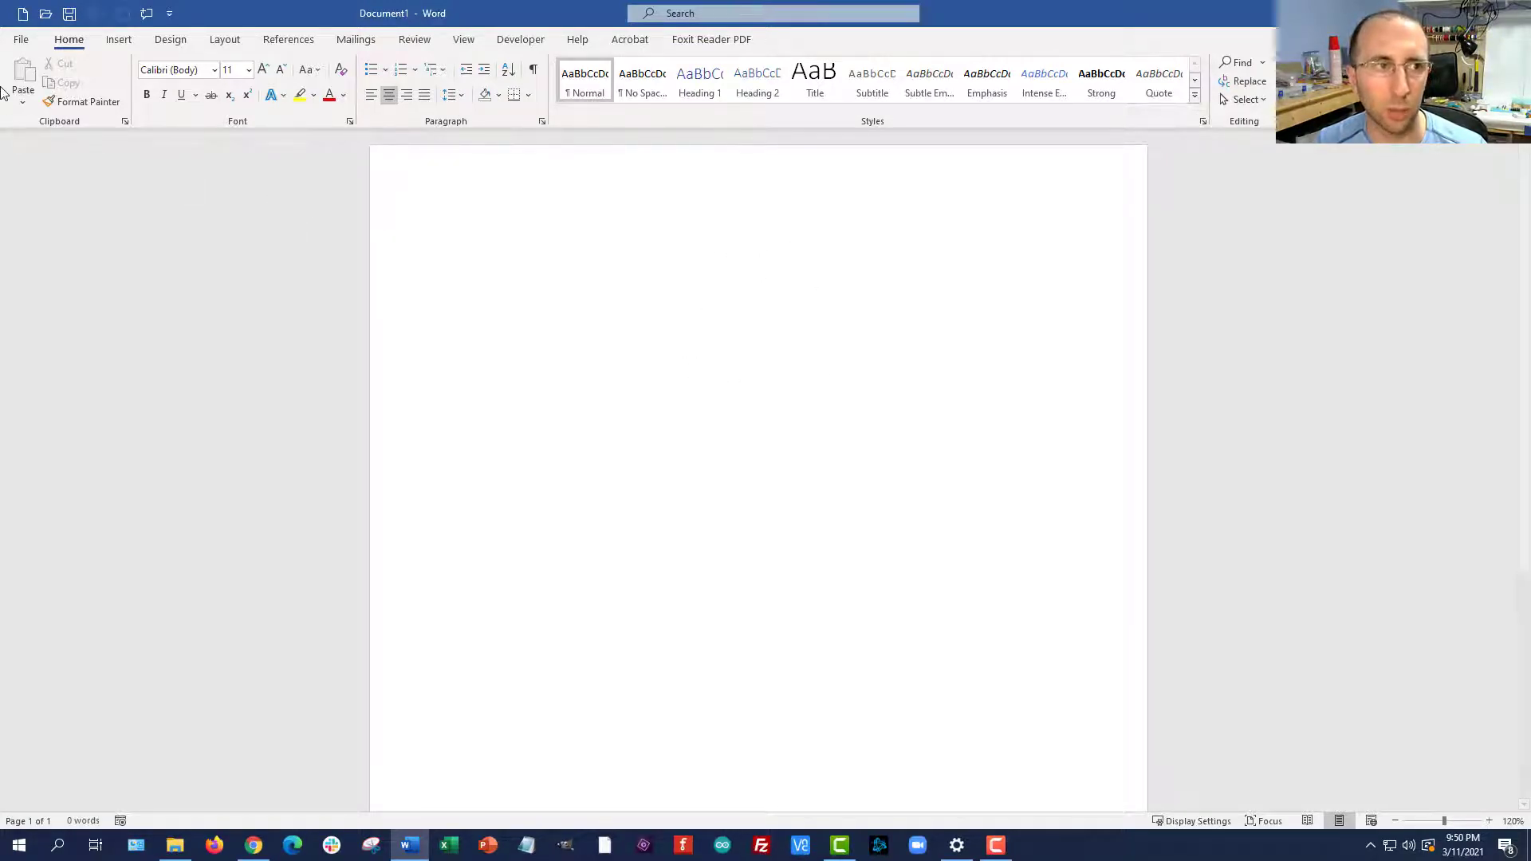
left_click(21, 40)
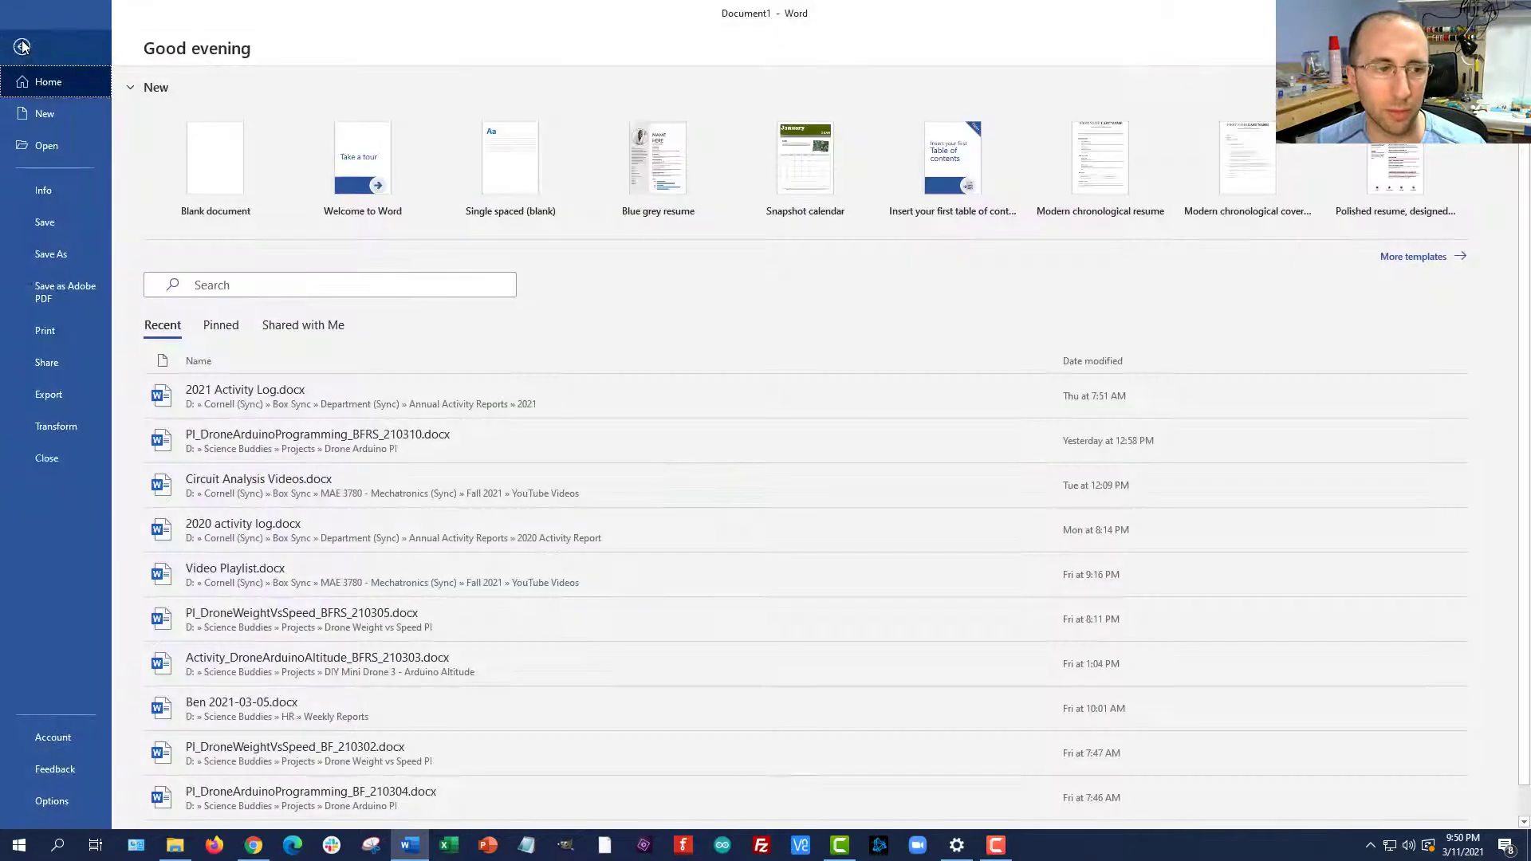
left_click(66, 740)
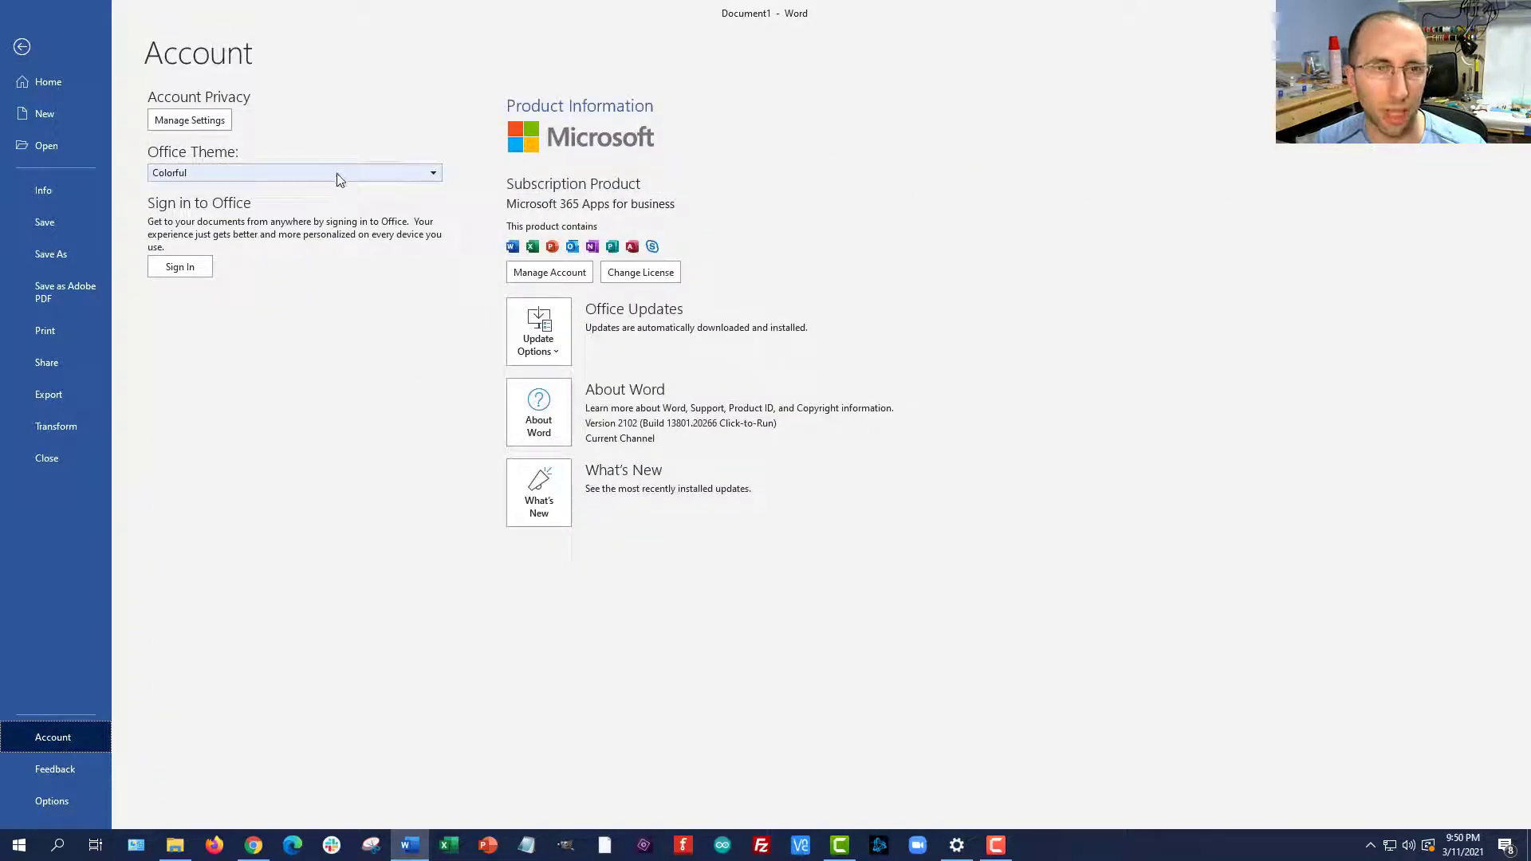
Try the 'Use system setting' and Dark Gray Office Themes, ending on Black
left_click(359, 174)
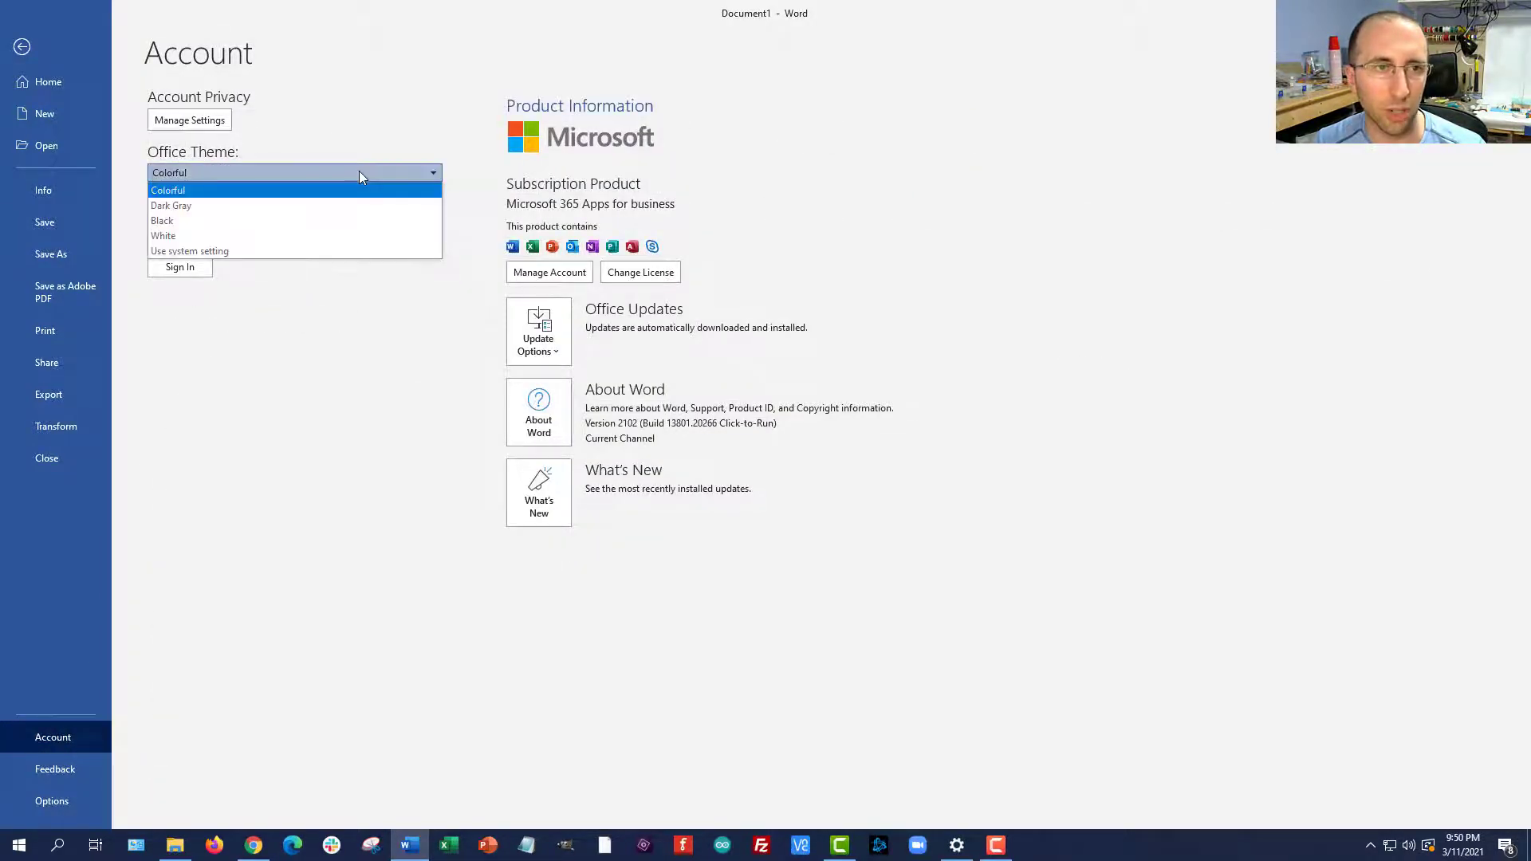
left_click(274, 252)
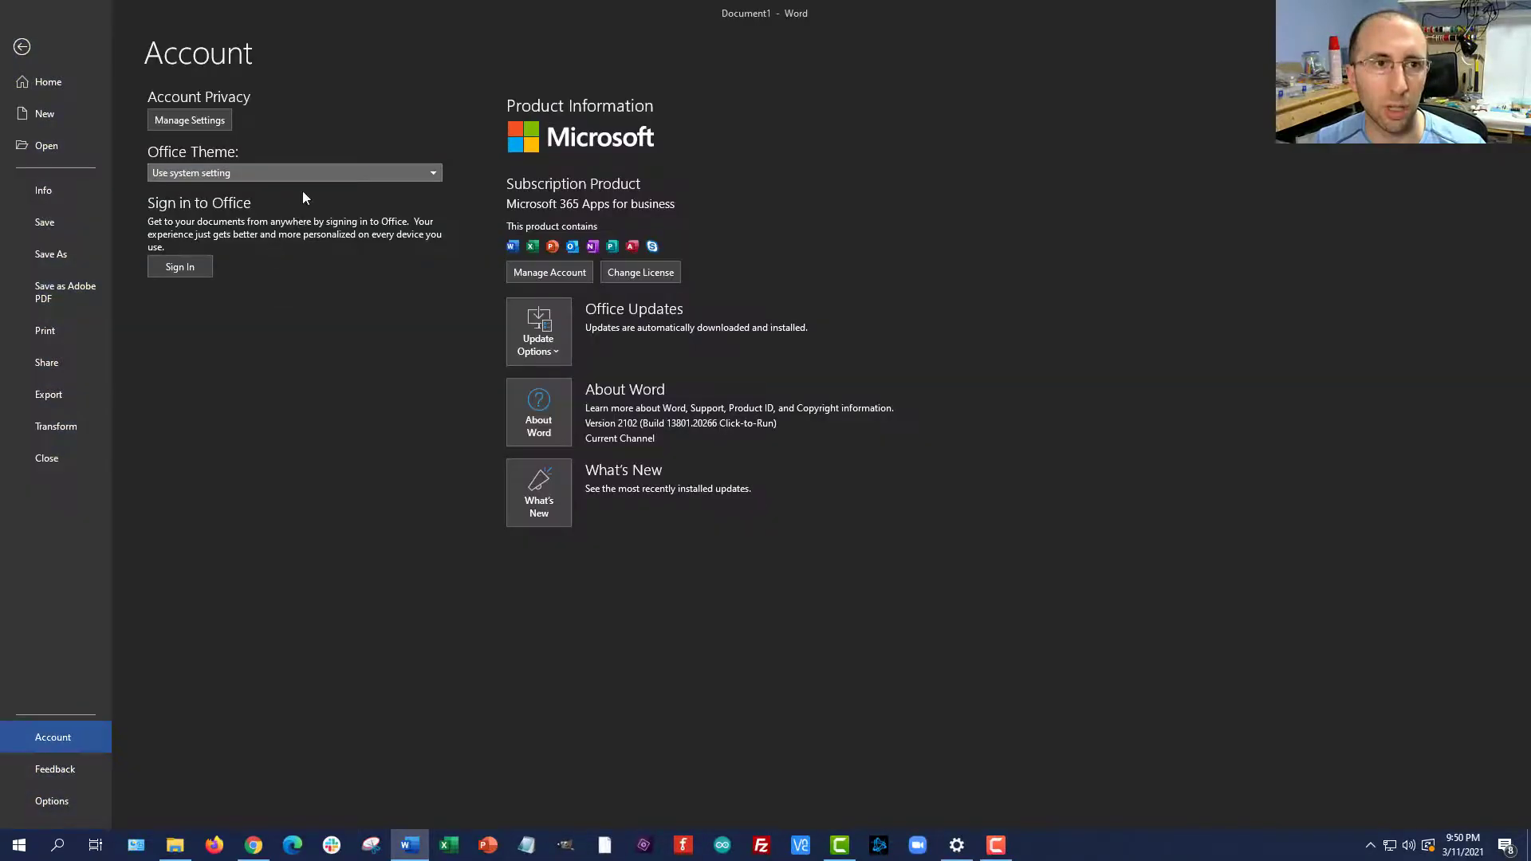
left_click(345, 169)
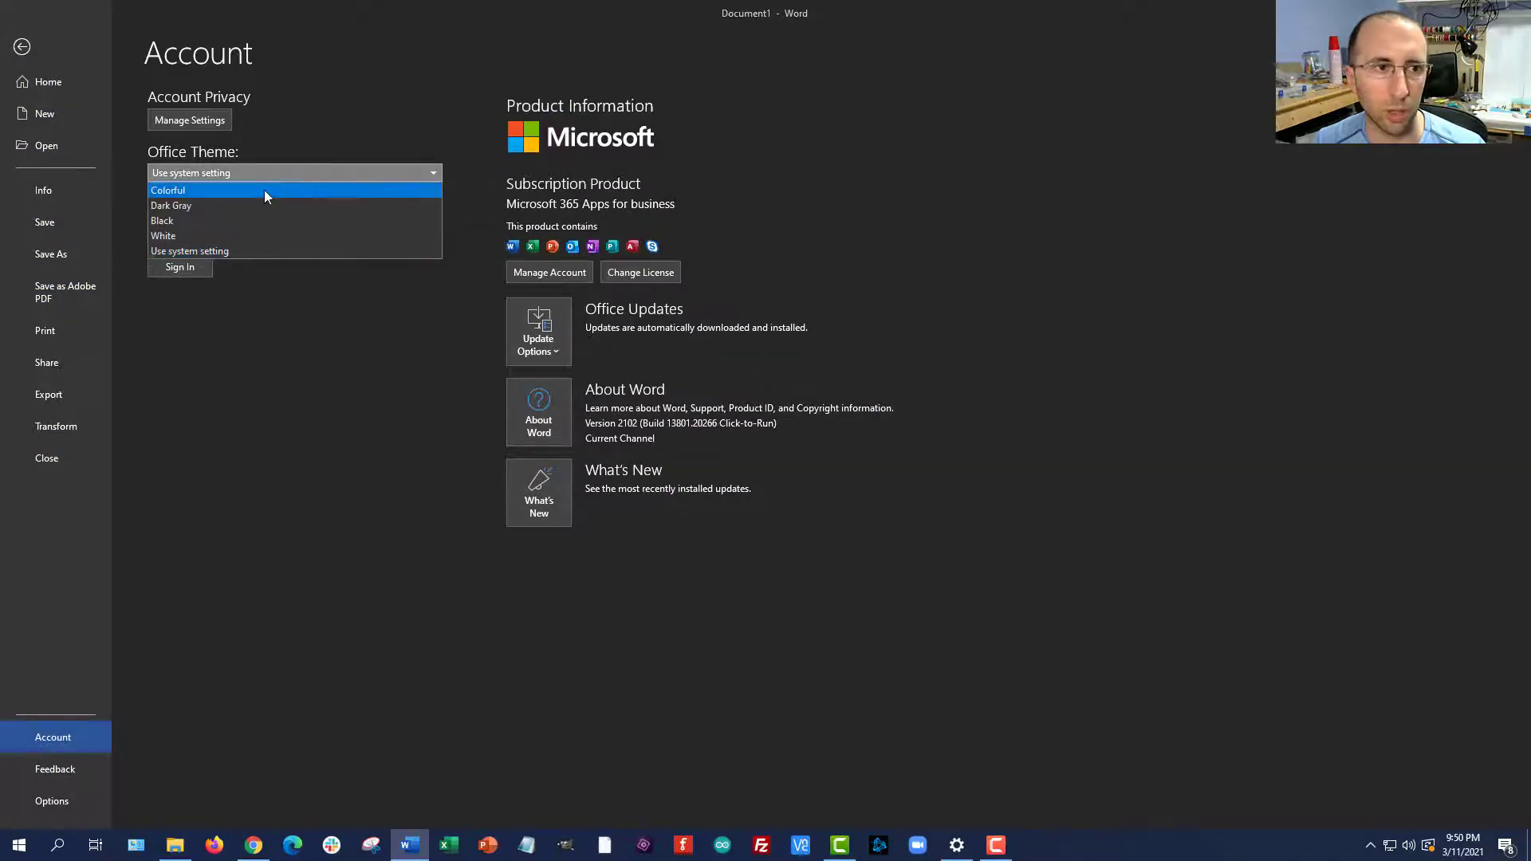
left_click(213, 206)
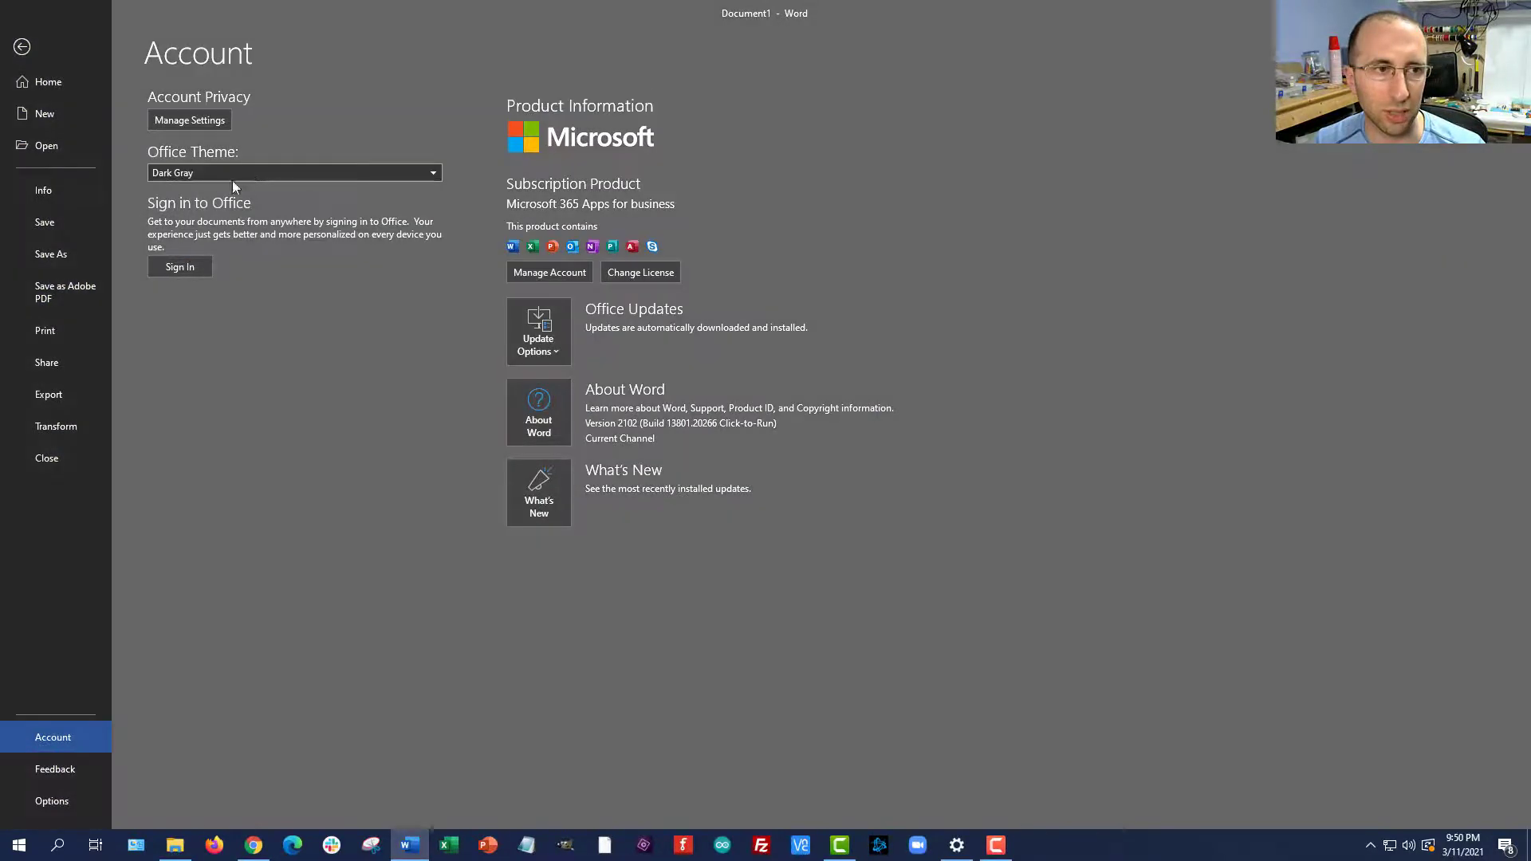
left_click(256, 175)
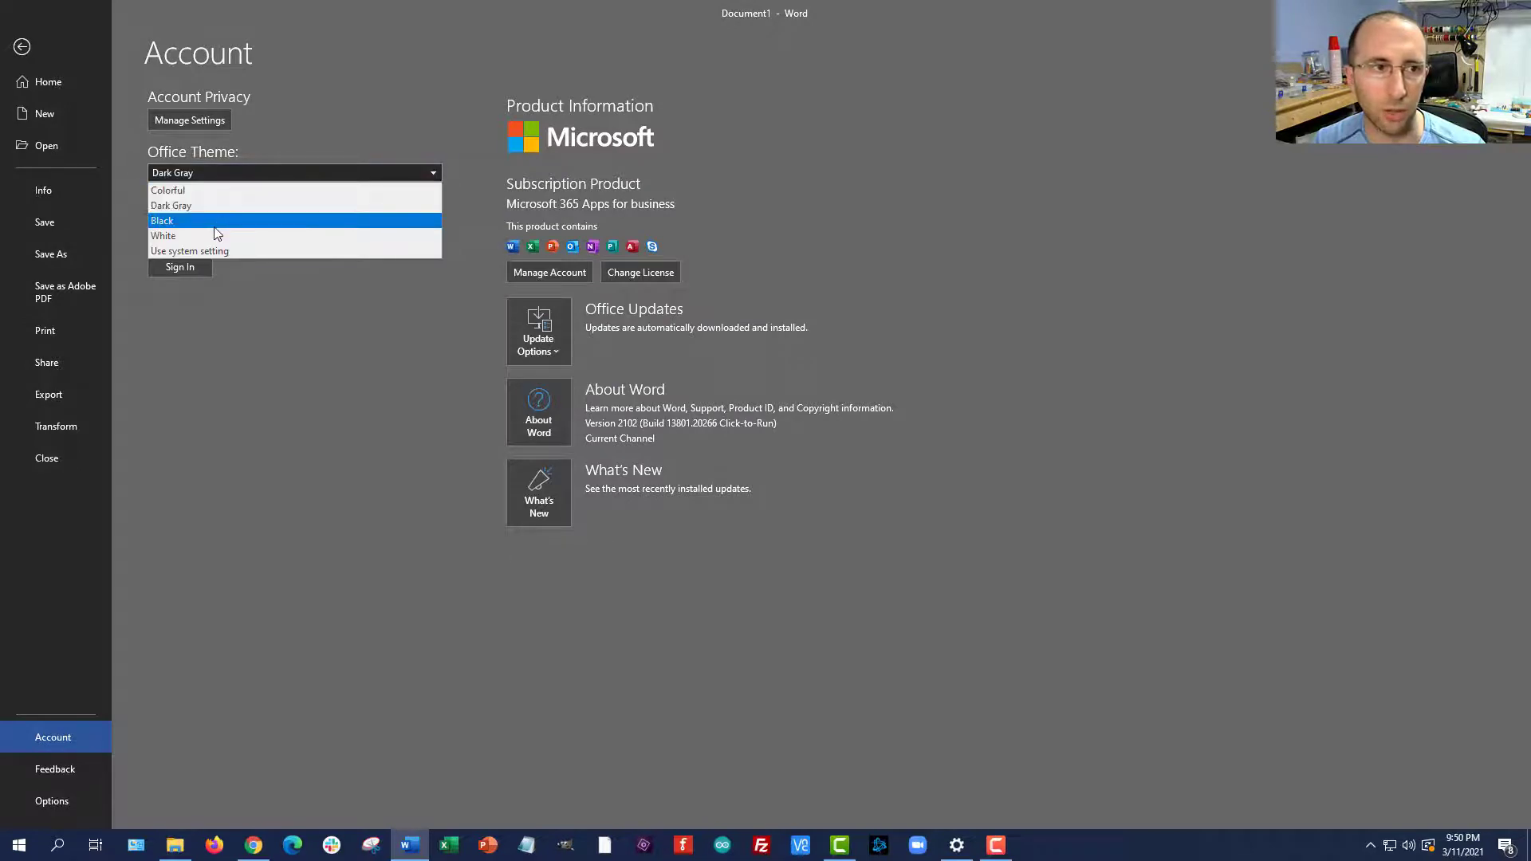
left_click(215, 222)
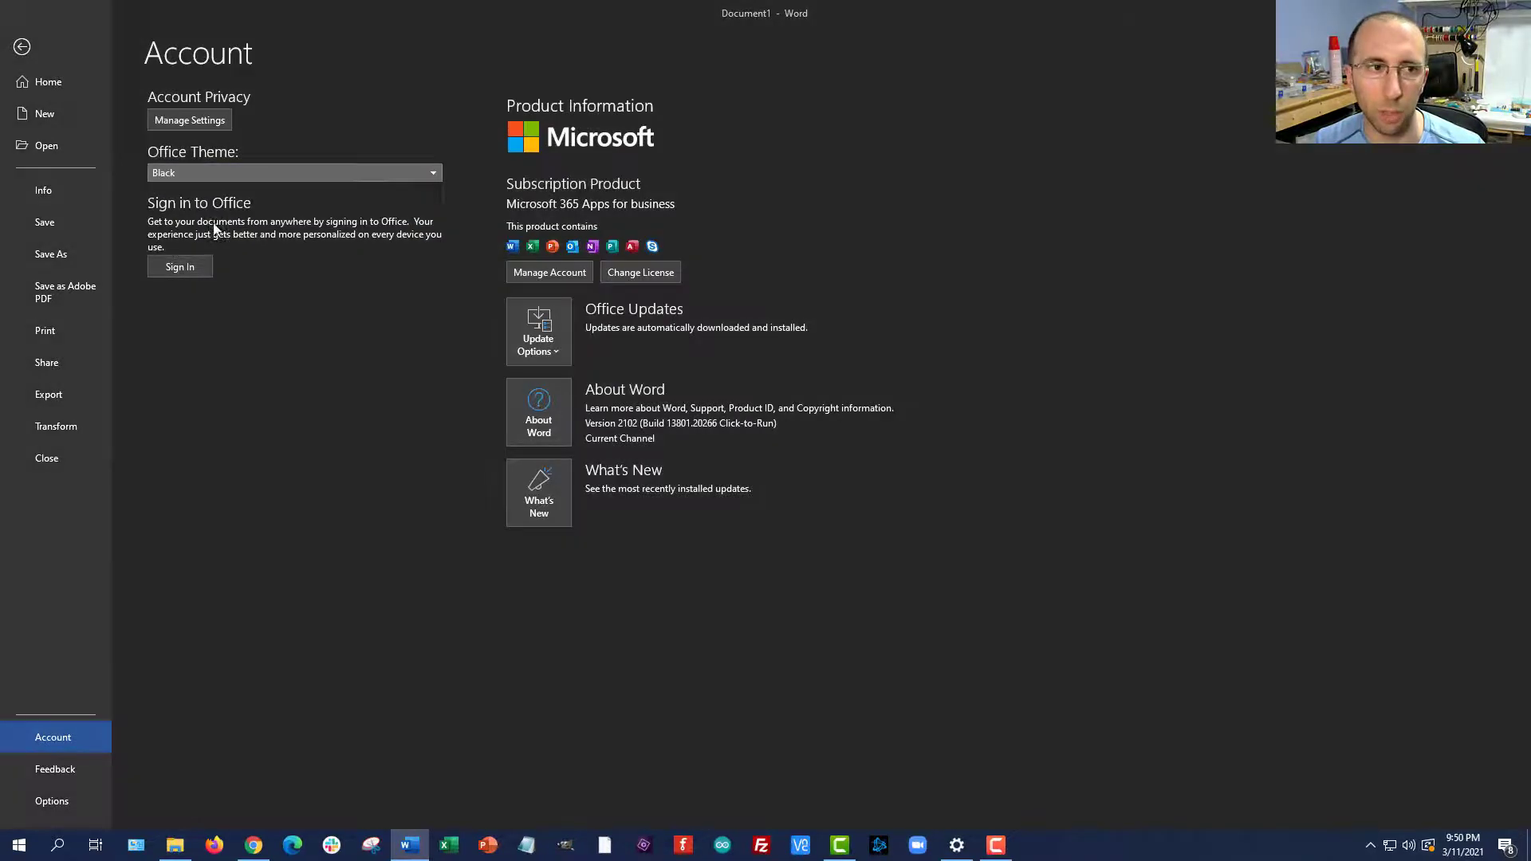
Return to the blank document in its Black theme and scroll the page
left_click(23, 48)
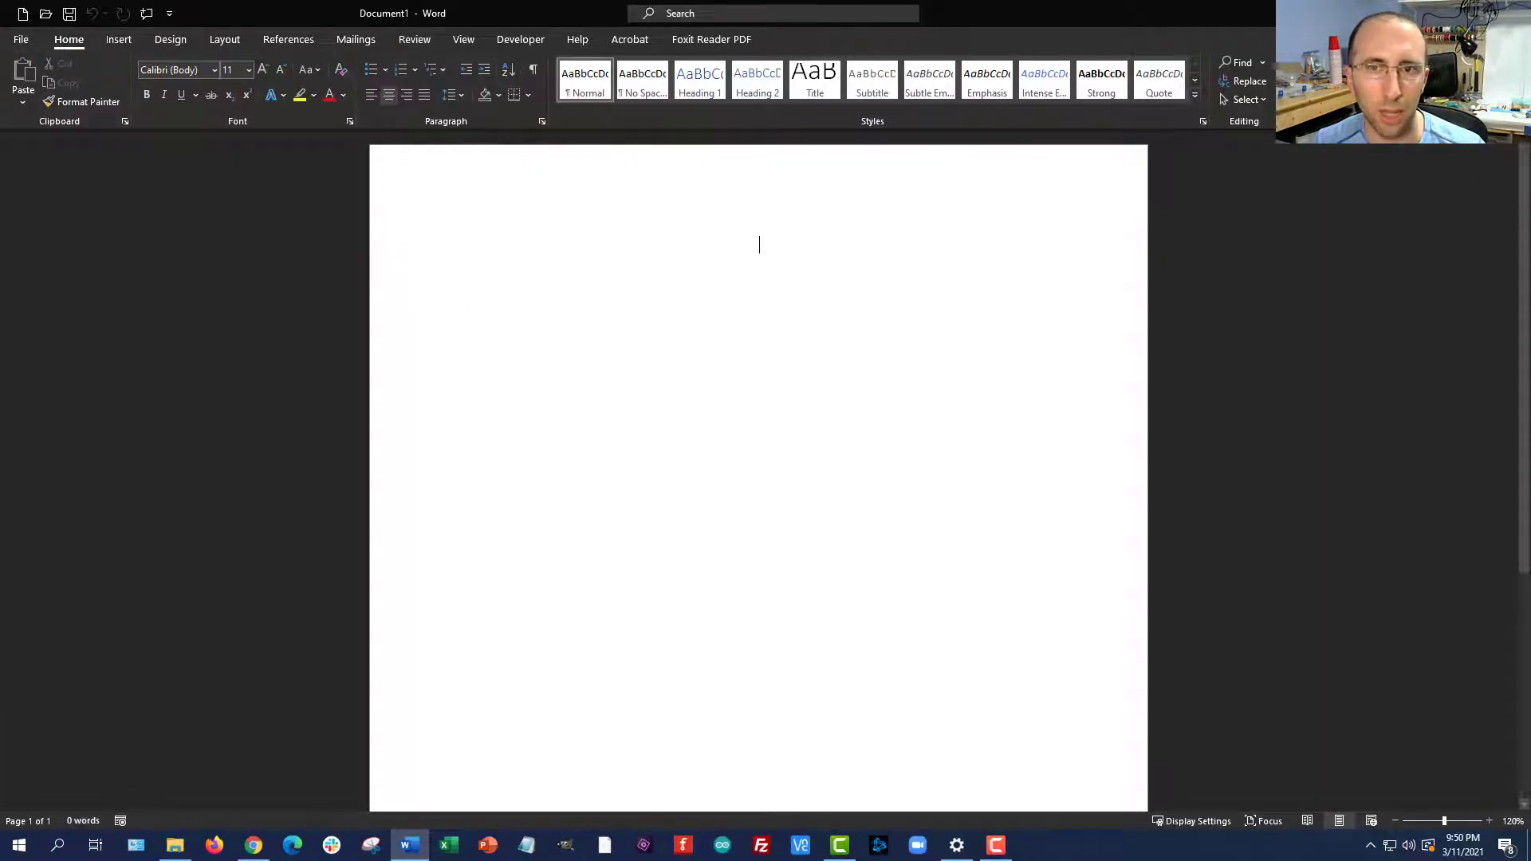
scroll(722, 355, "down", 1)
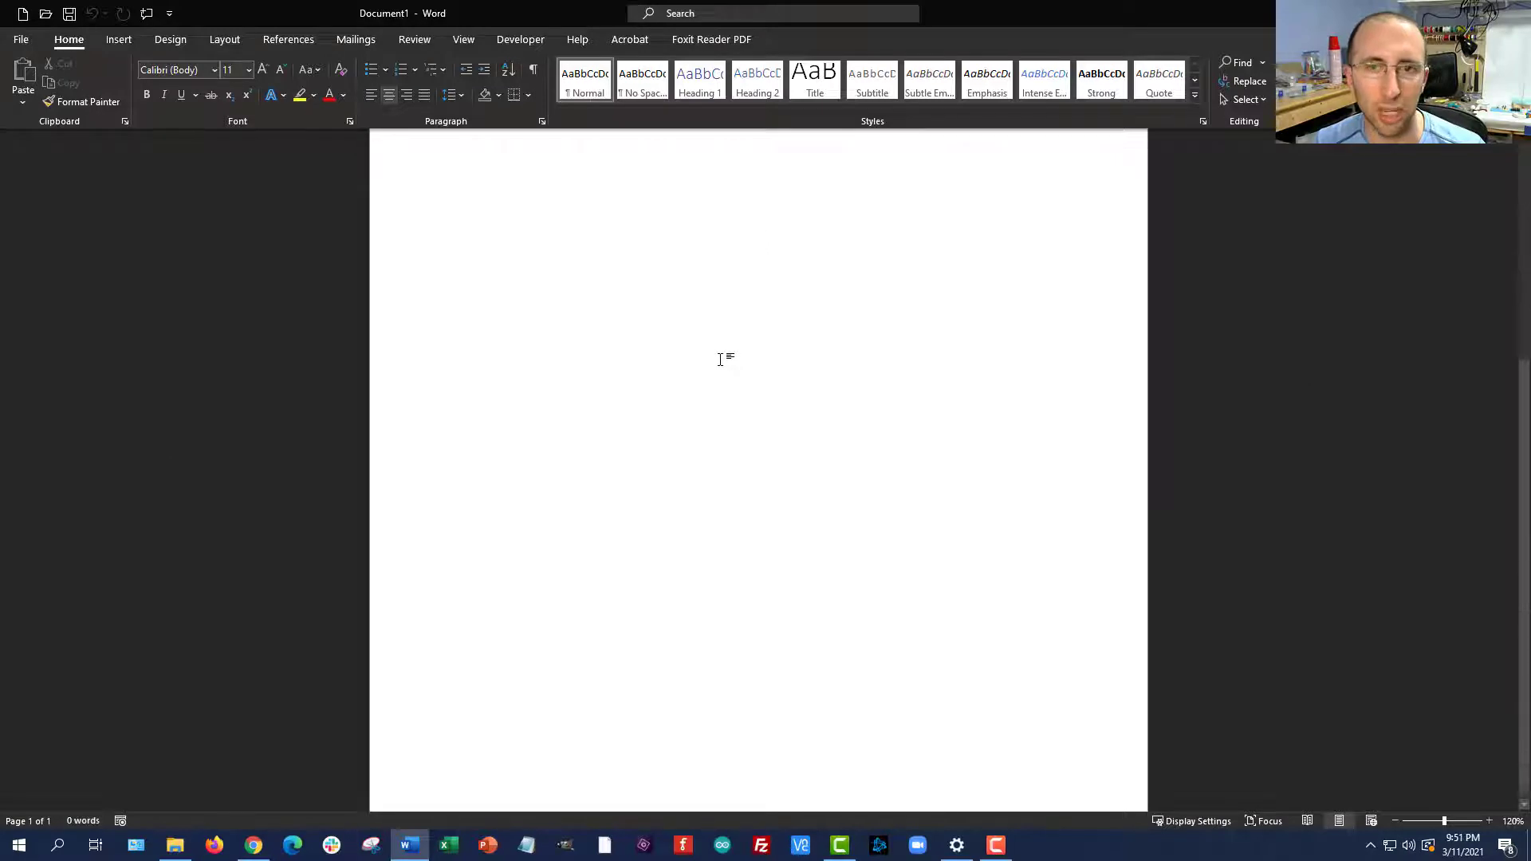
scroll(722, 359, "up", 1)
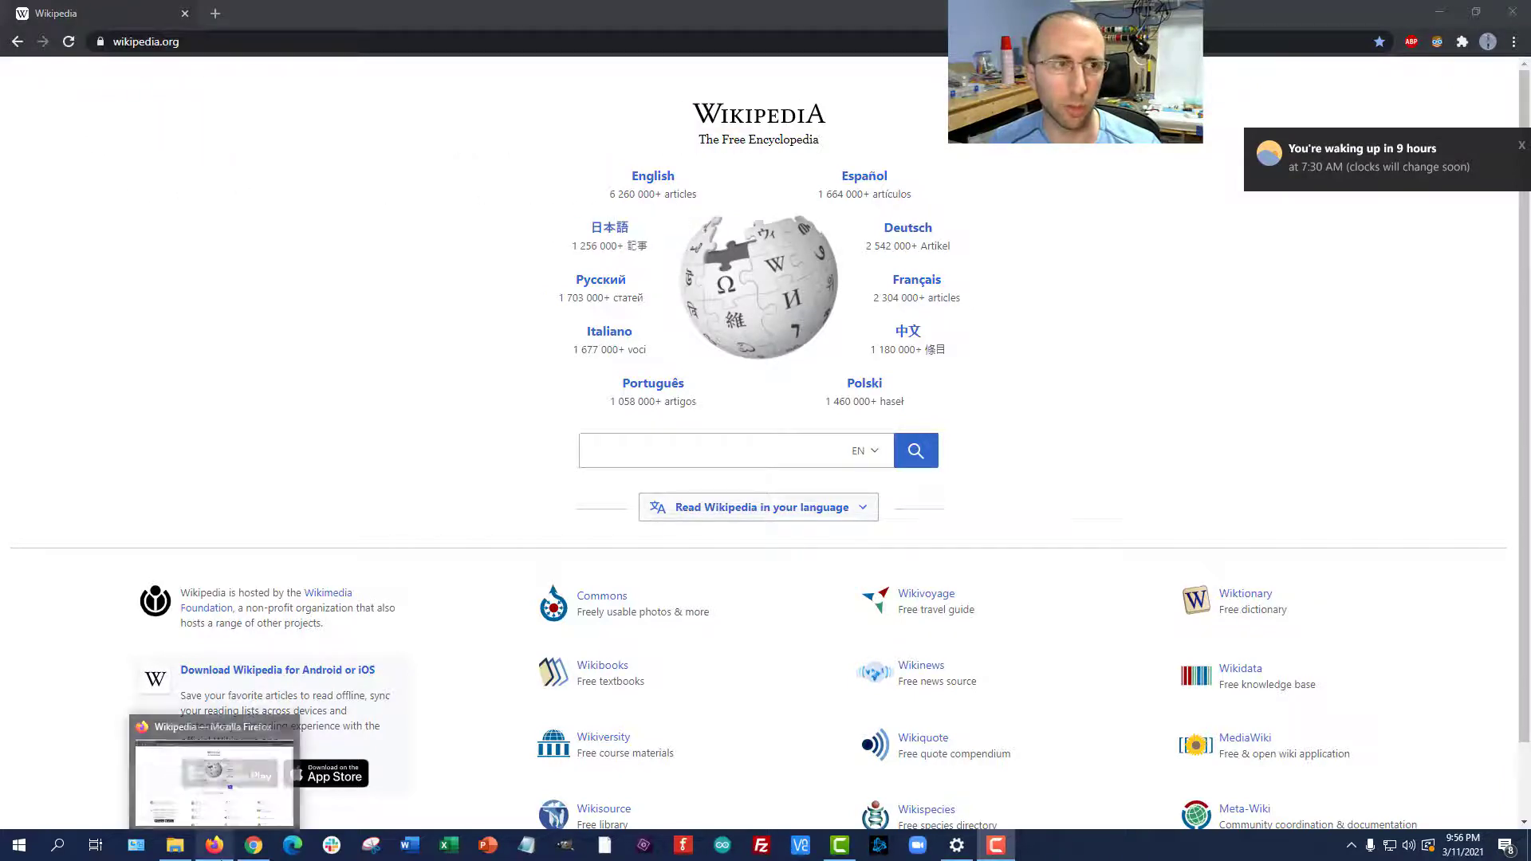
left_click(214, 845)
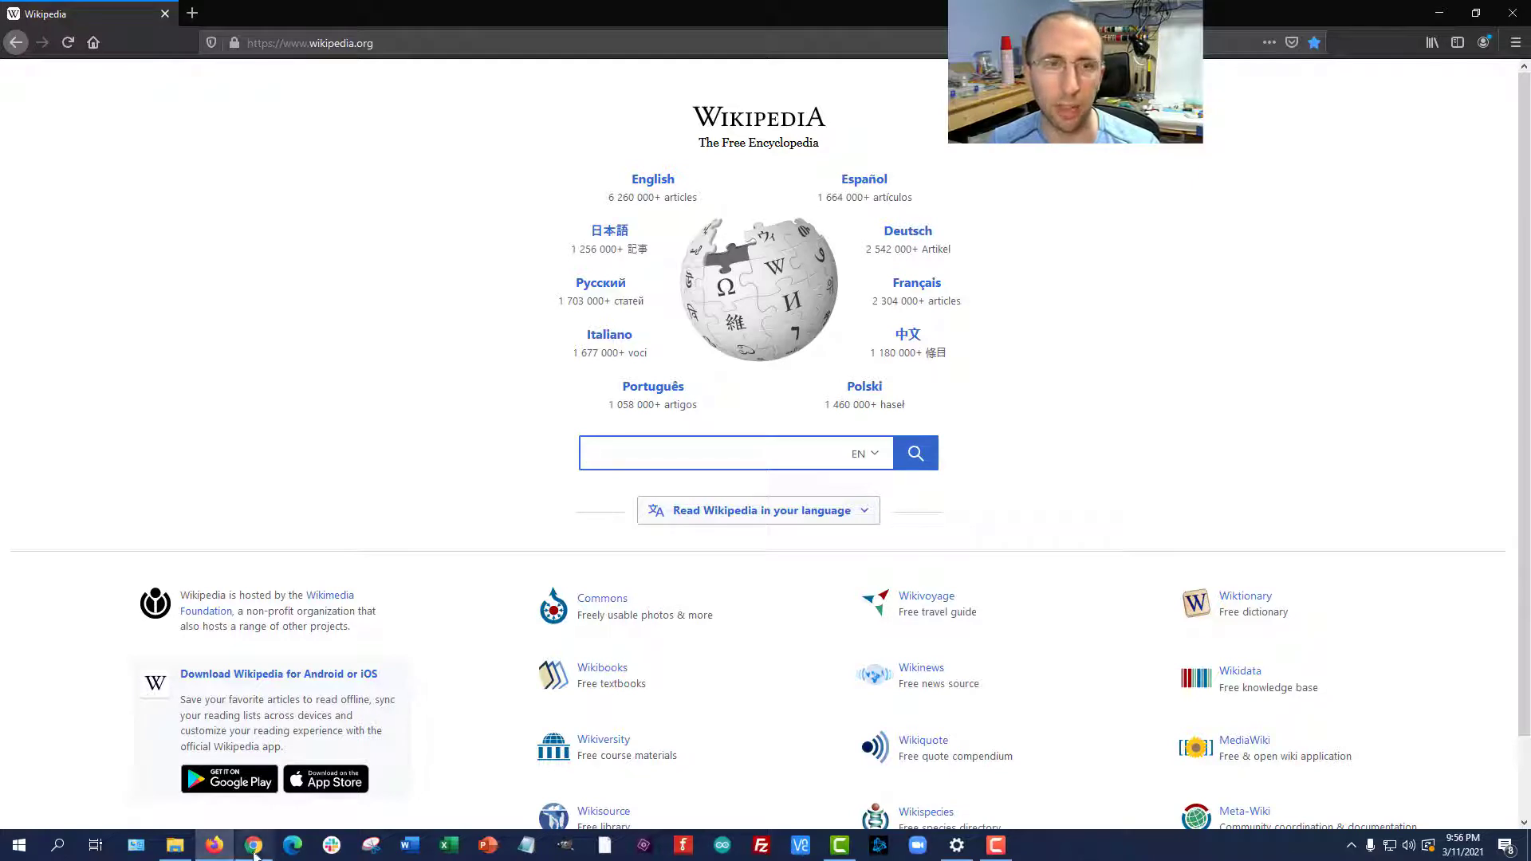
mouse_move(254, 854)
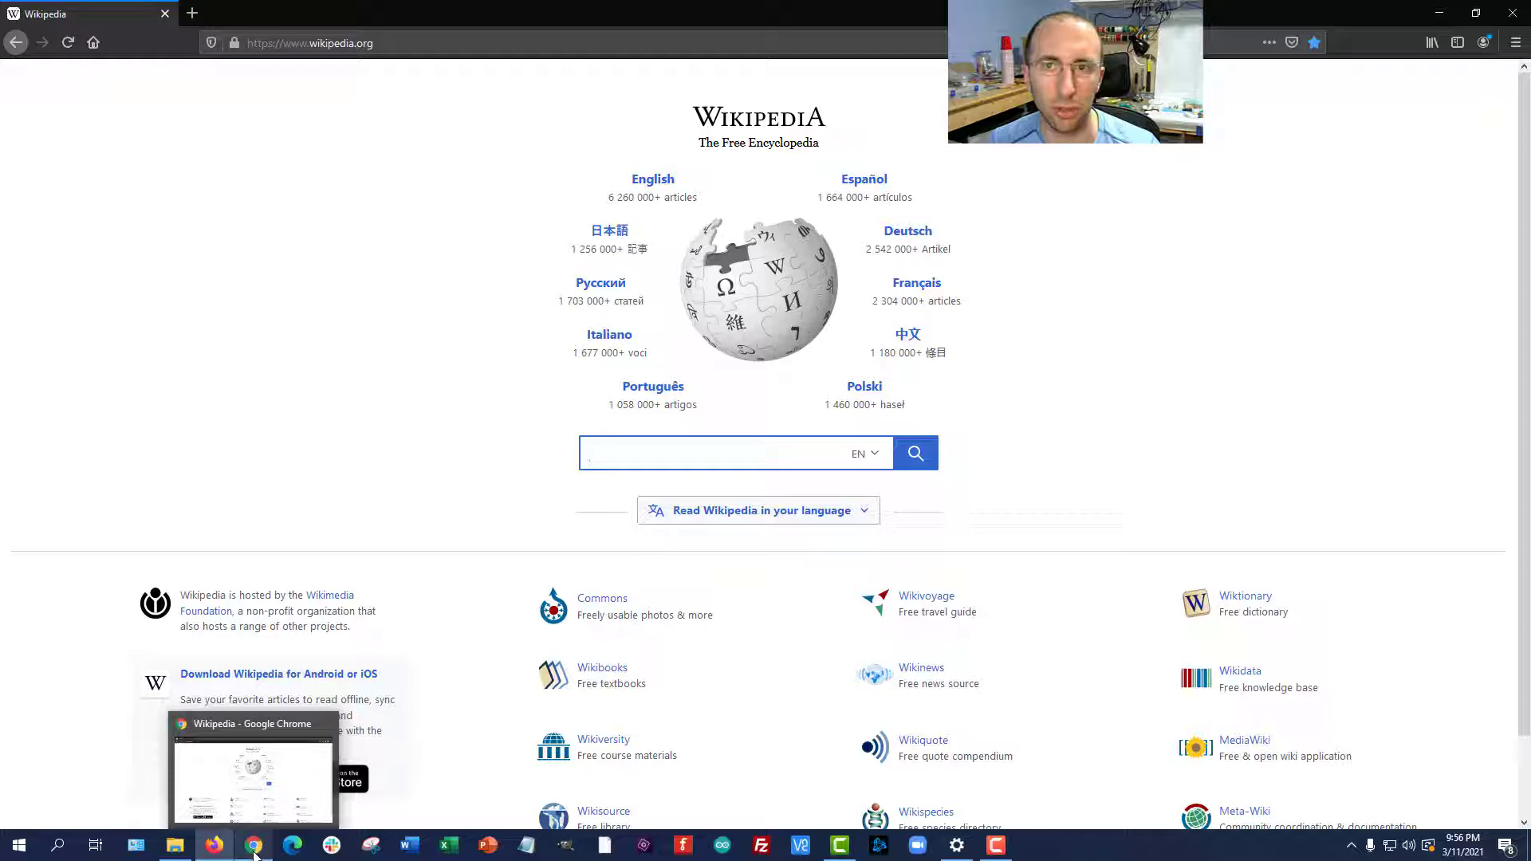
left_click(254, 852)
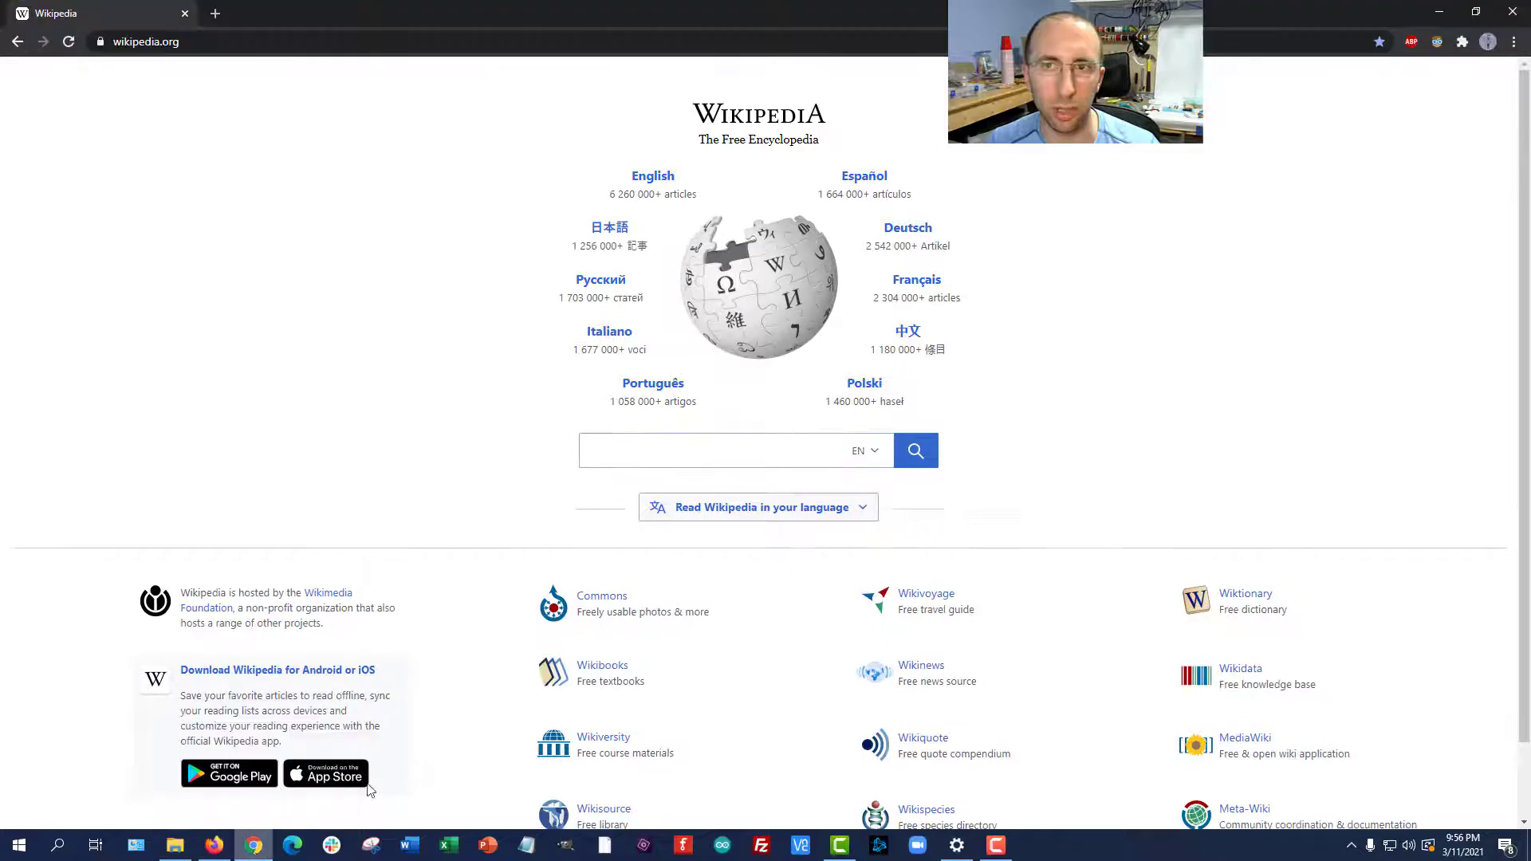
Turn Dark Reader on for the Wikipedia page, then reopen and dismiss its popup
left_click(1435, 45)
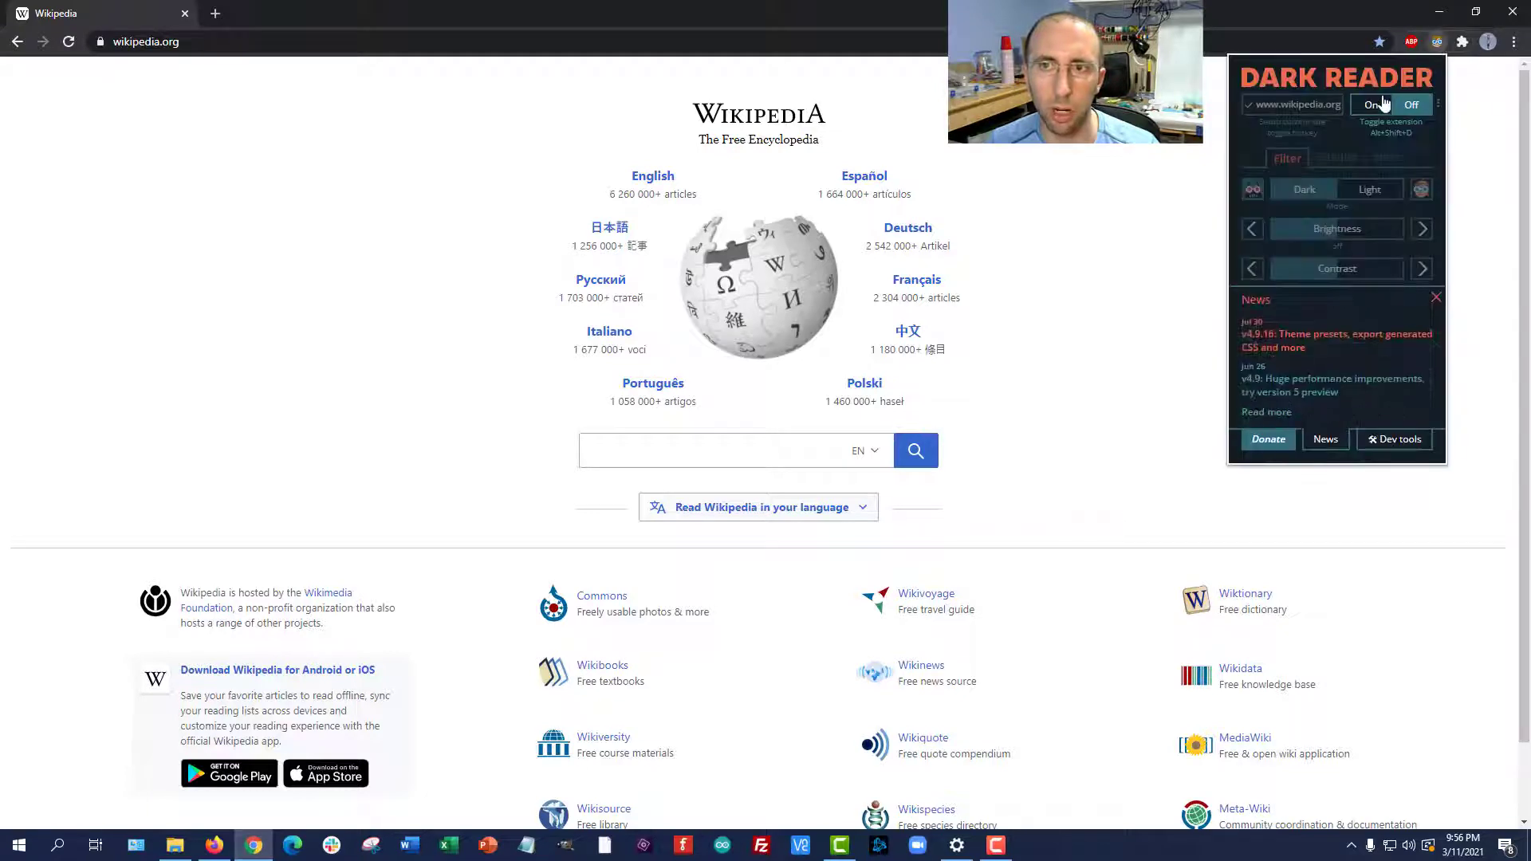
left_click(1372, 106)
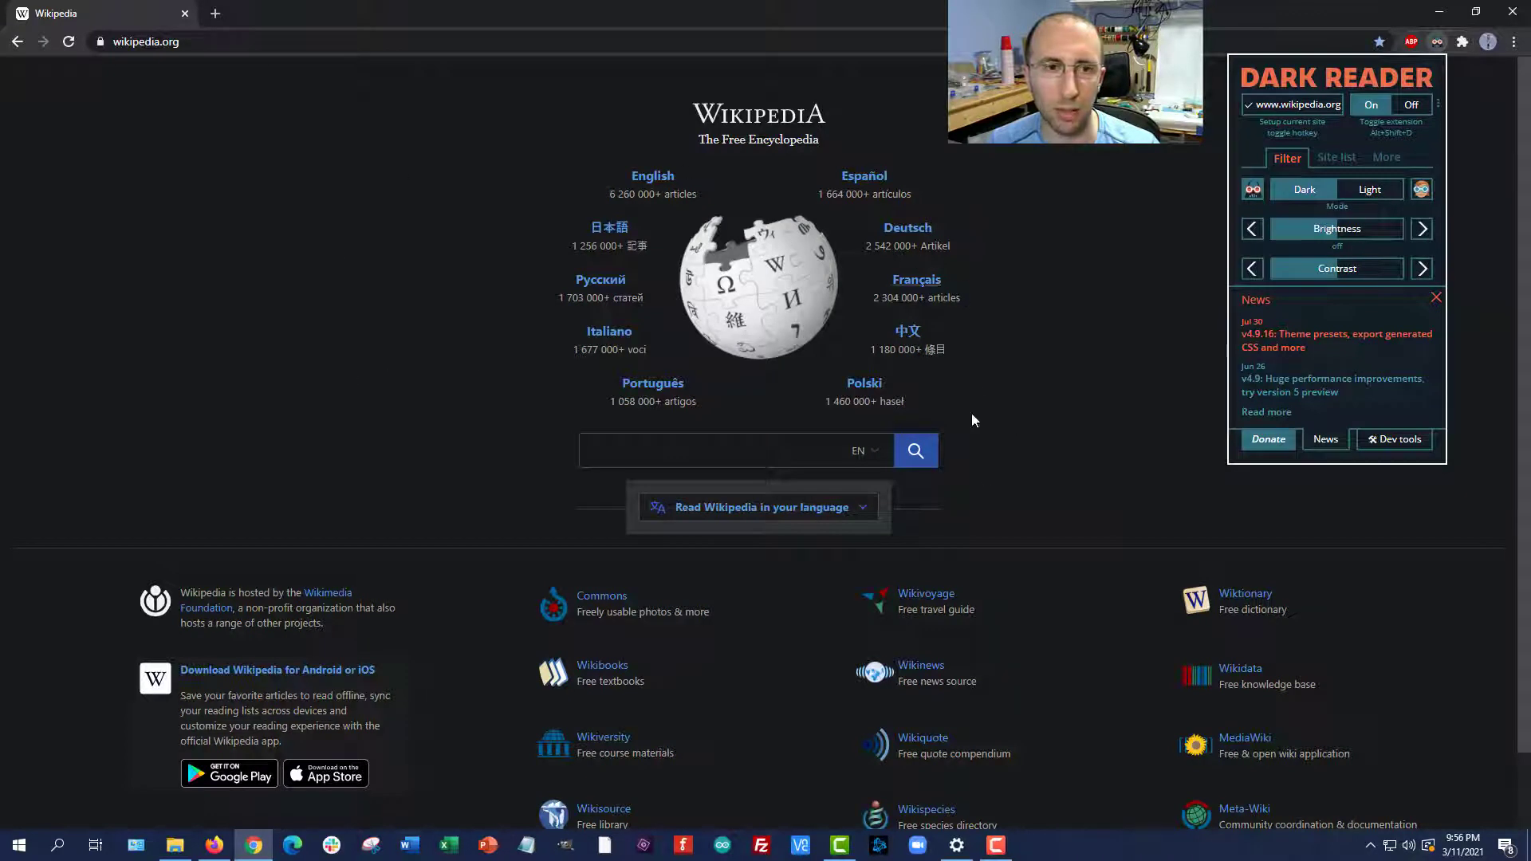
left_click(1068, 190)
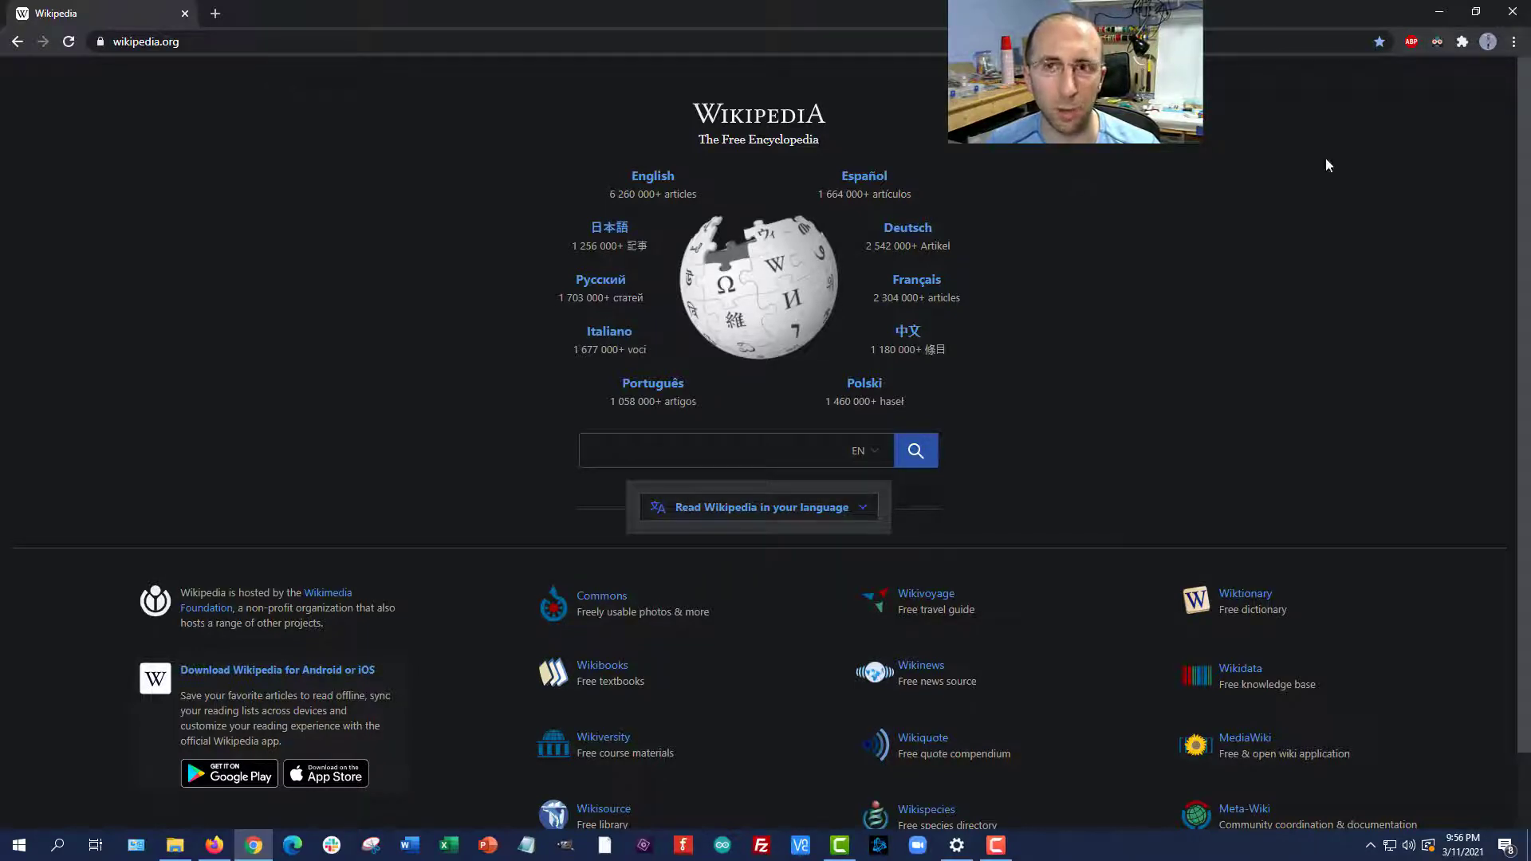
left_click(1439, 41)
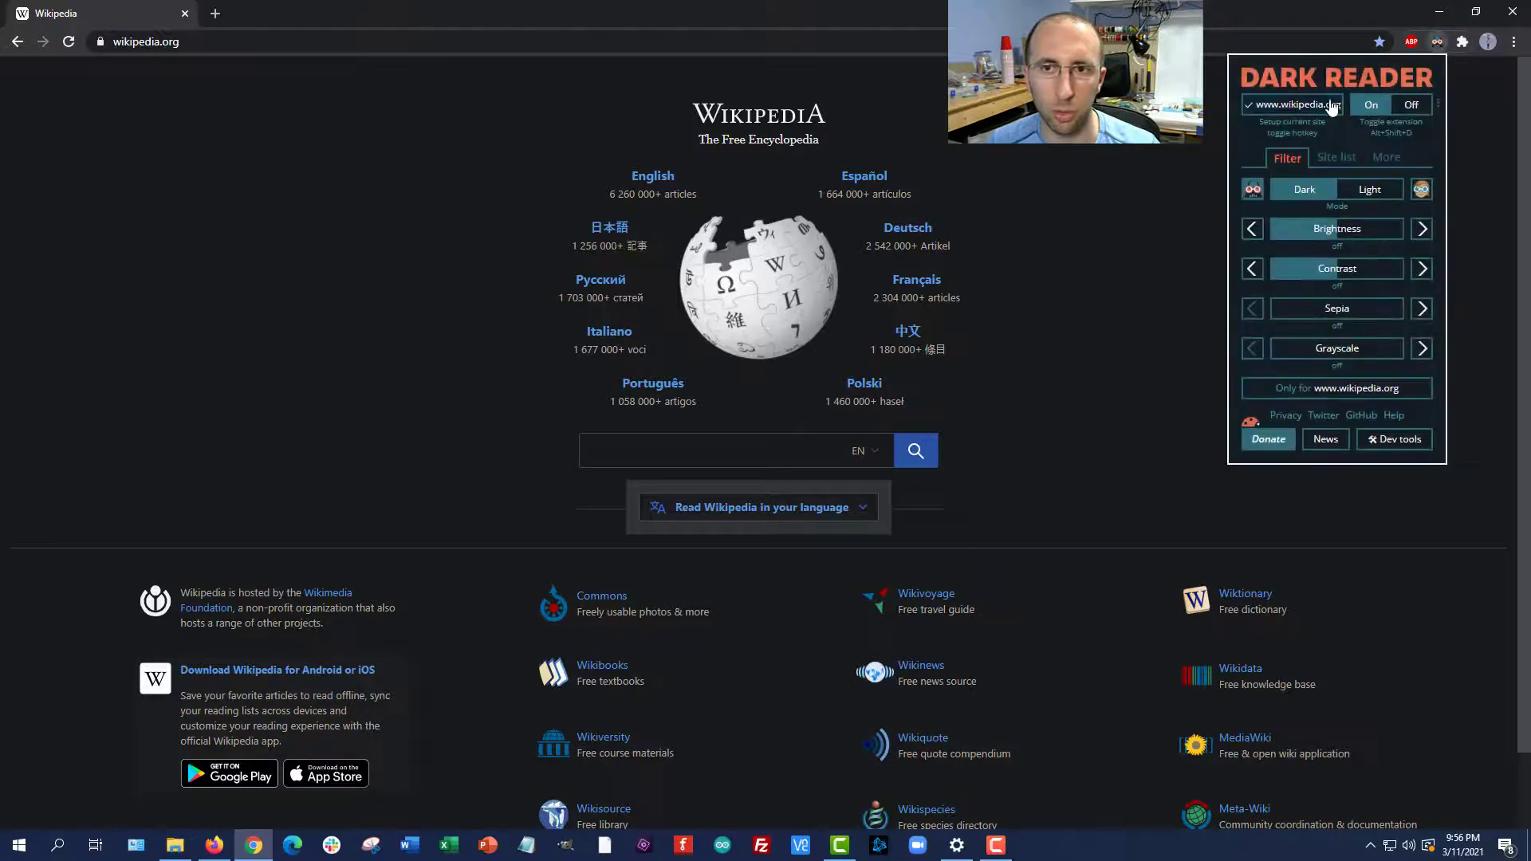
left_click(1114, 231)
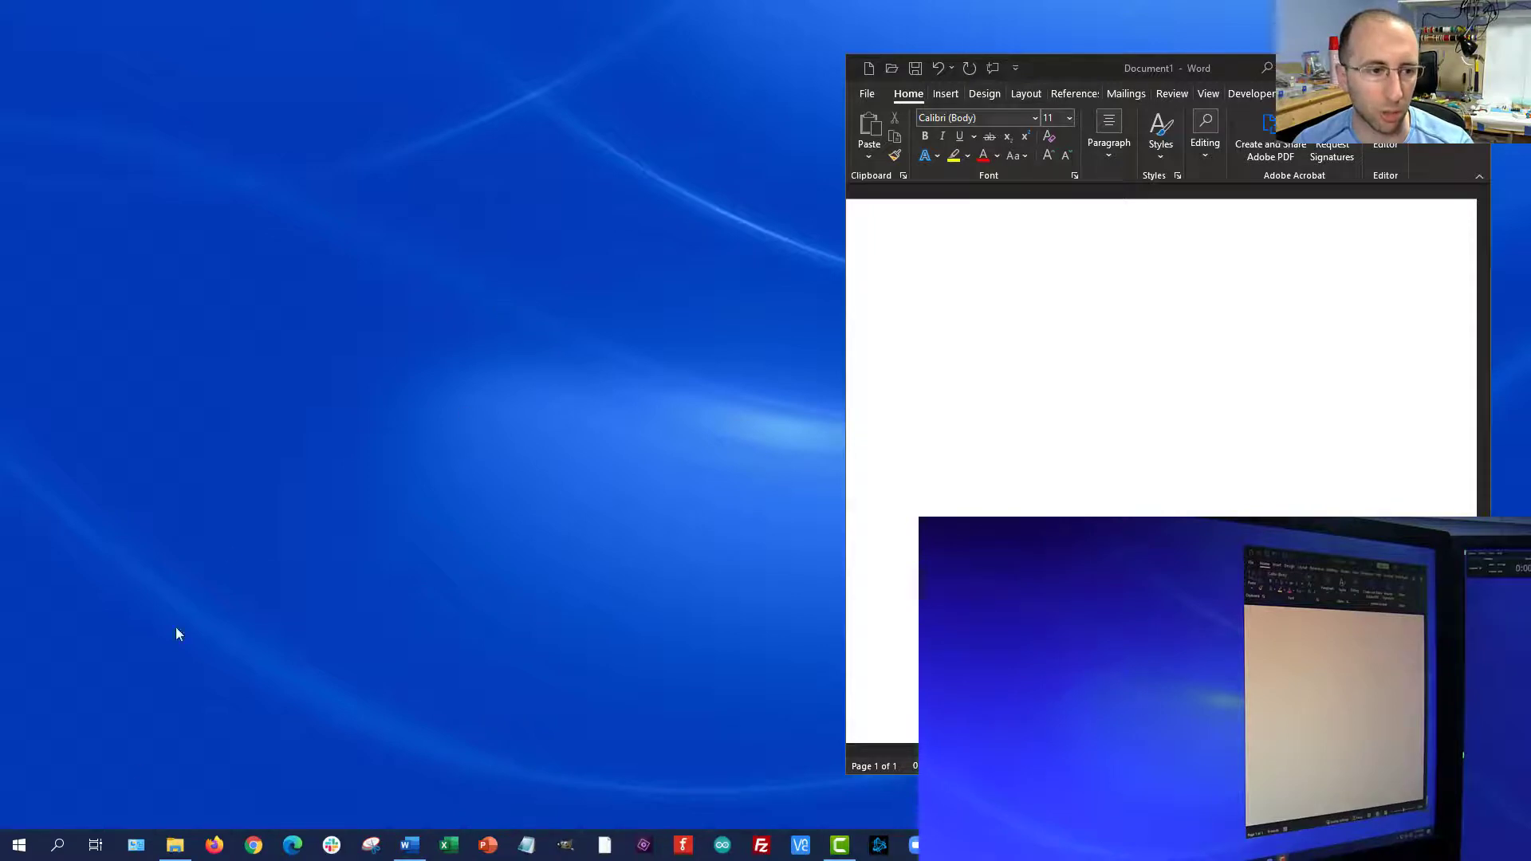
Switch Night light on in Settings > System > Display
left_click(14, 853)
left_click(19, 774)
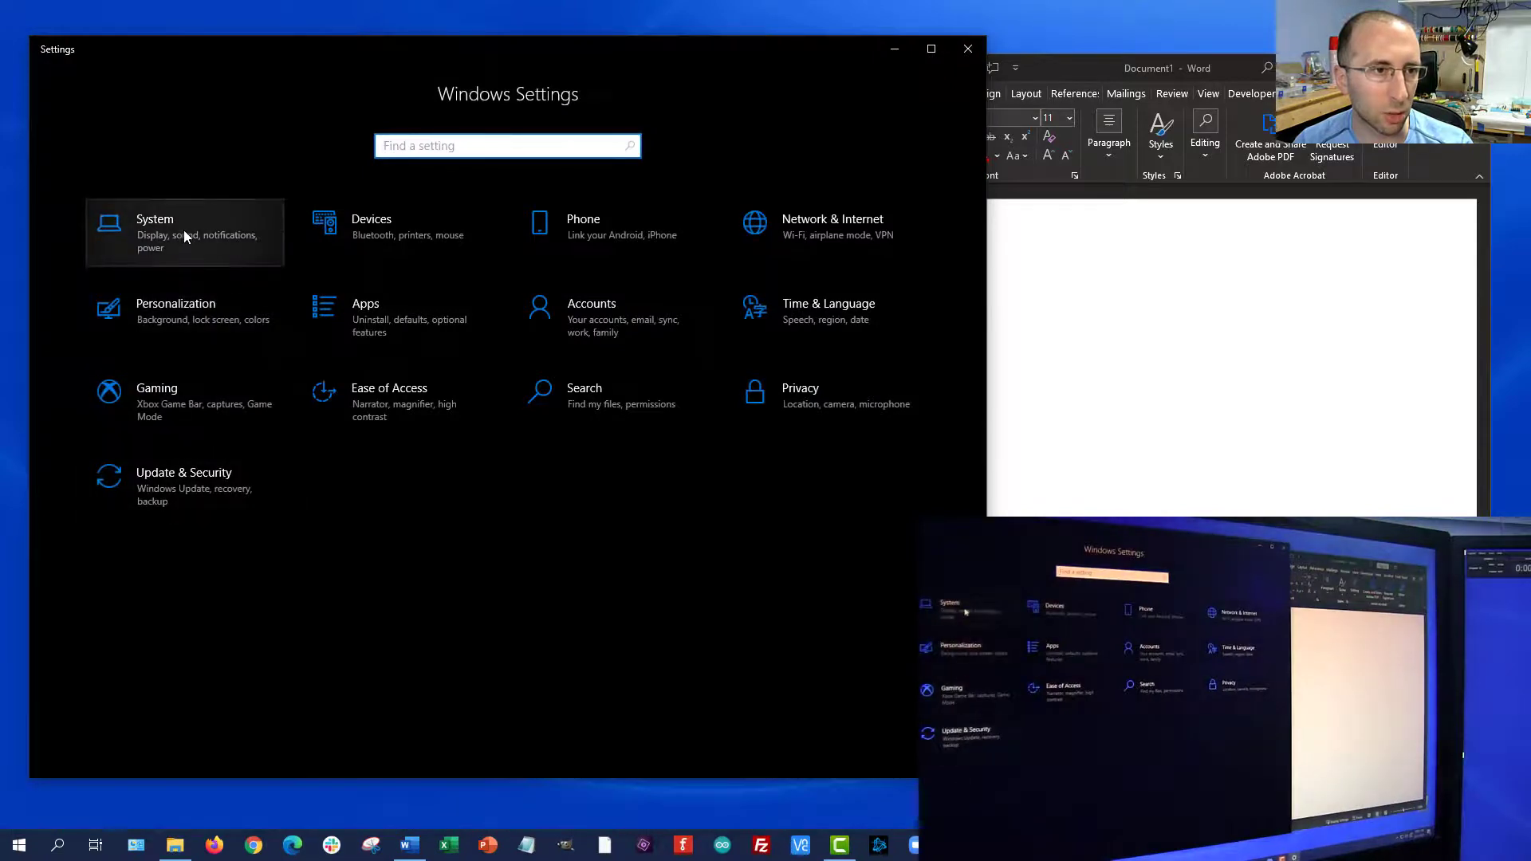
left_click(184, 232)
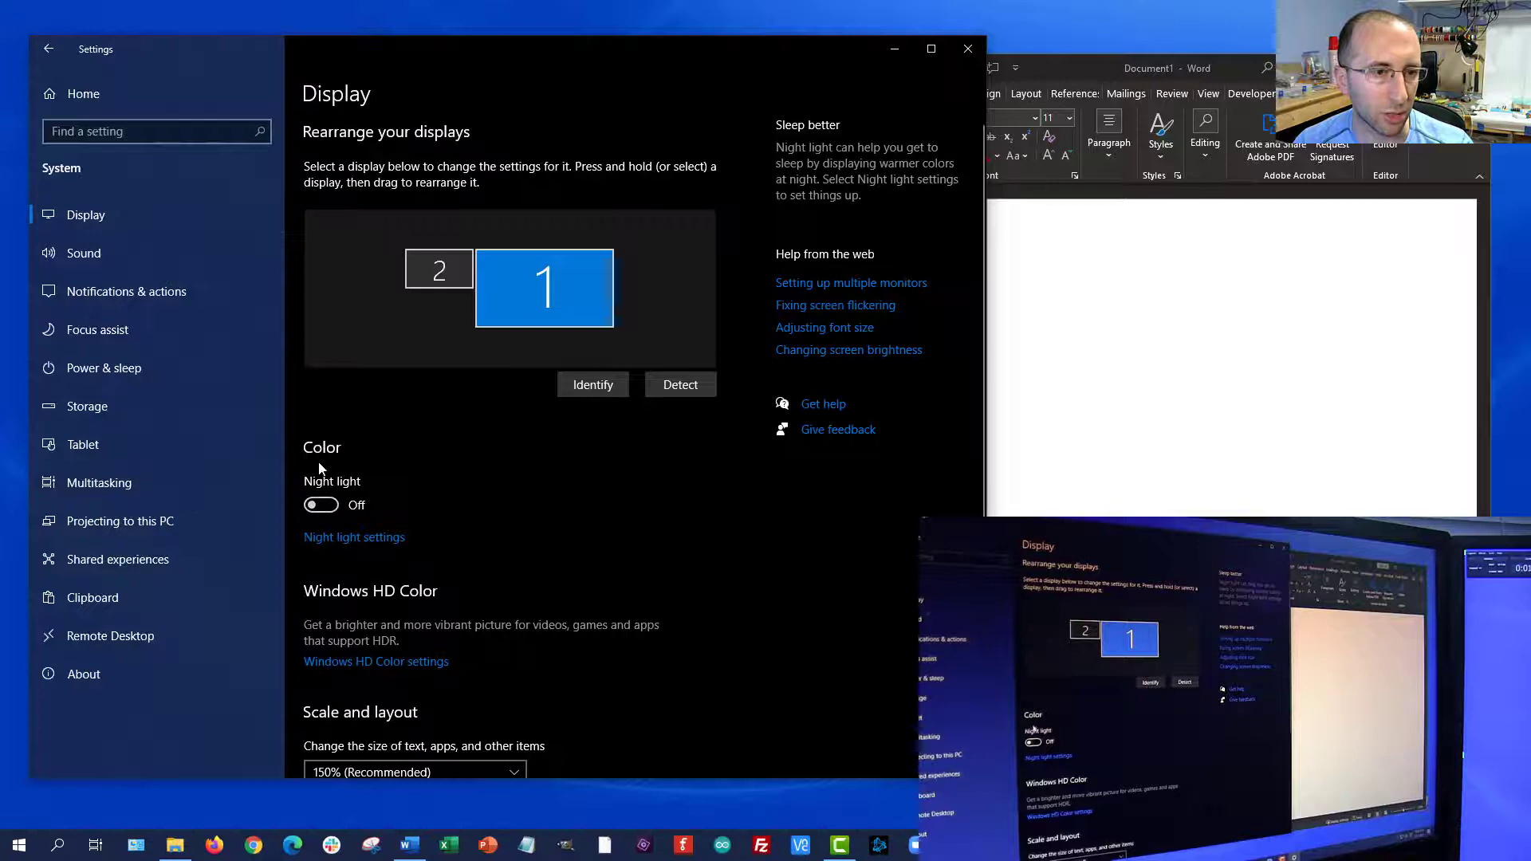
left_click(323, 509)
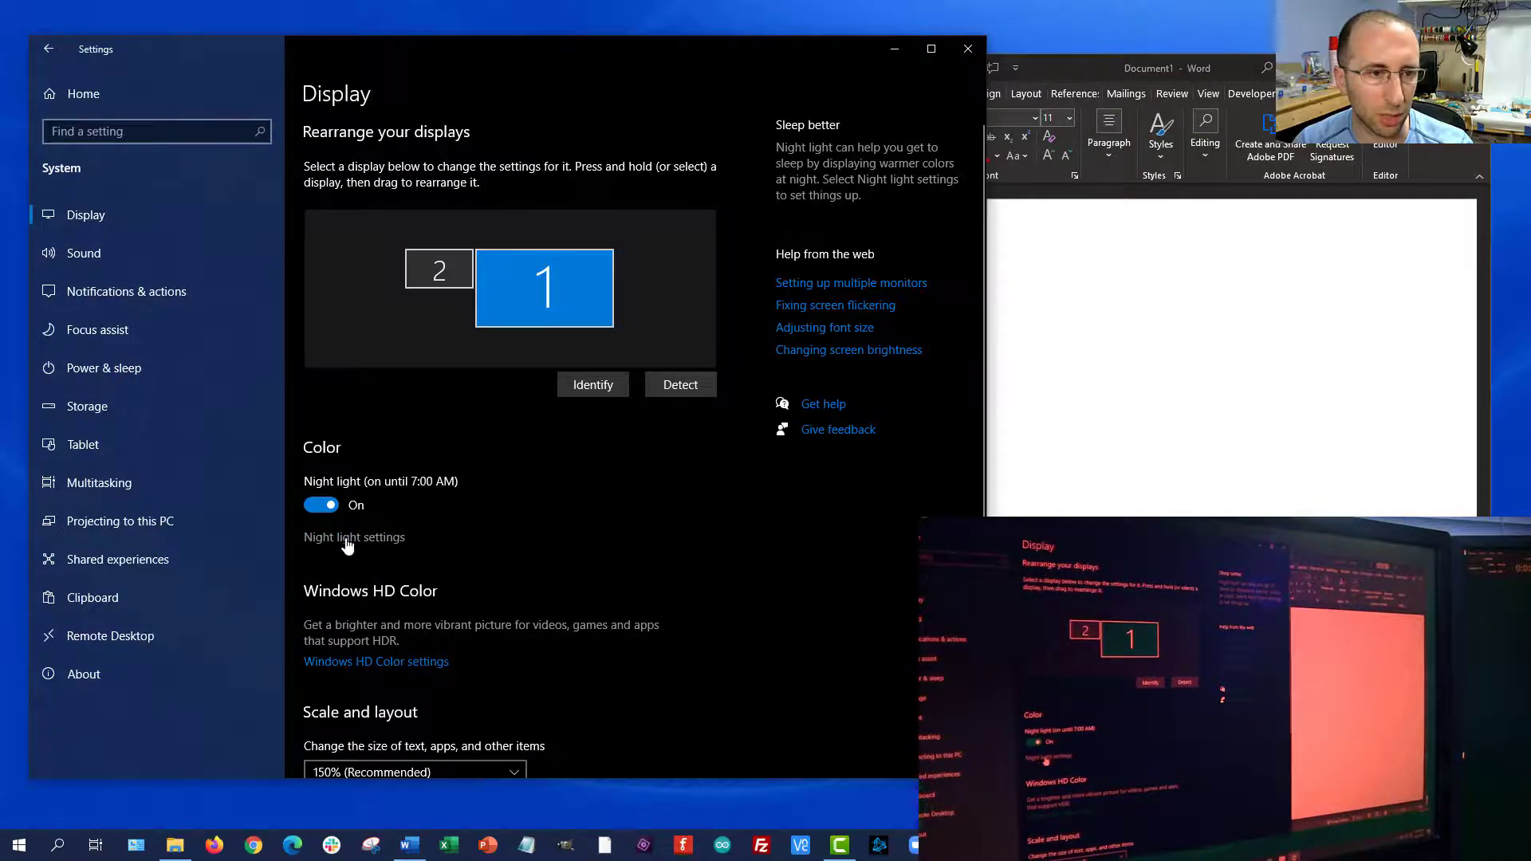
Try Night light strengths 0, 37, 43, 100 and 33, settling at about 30
left_click(348, 545)
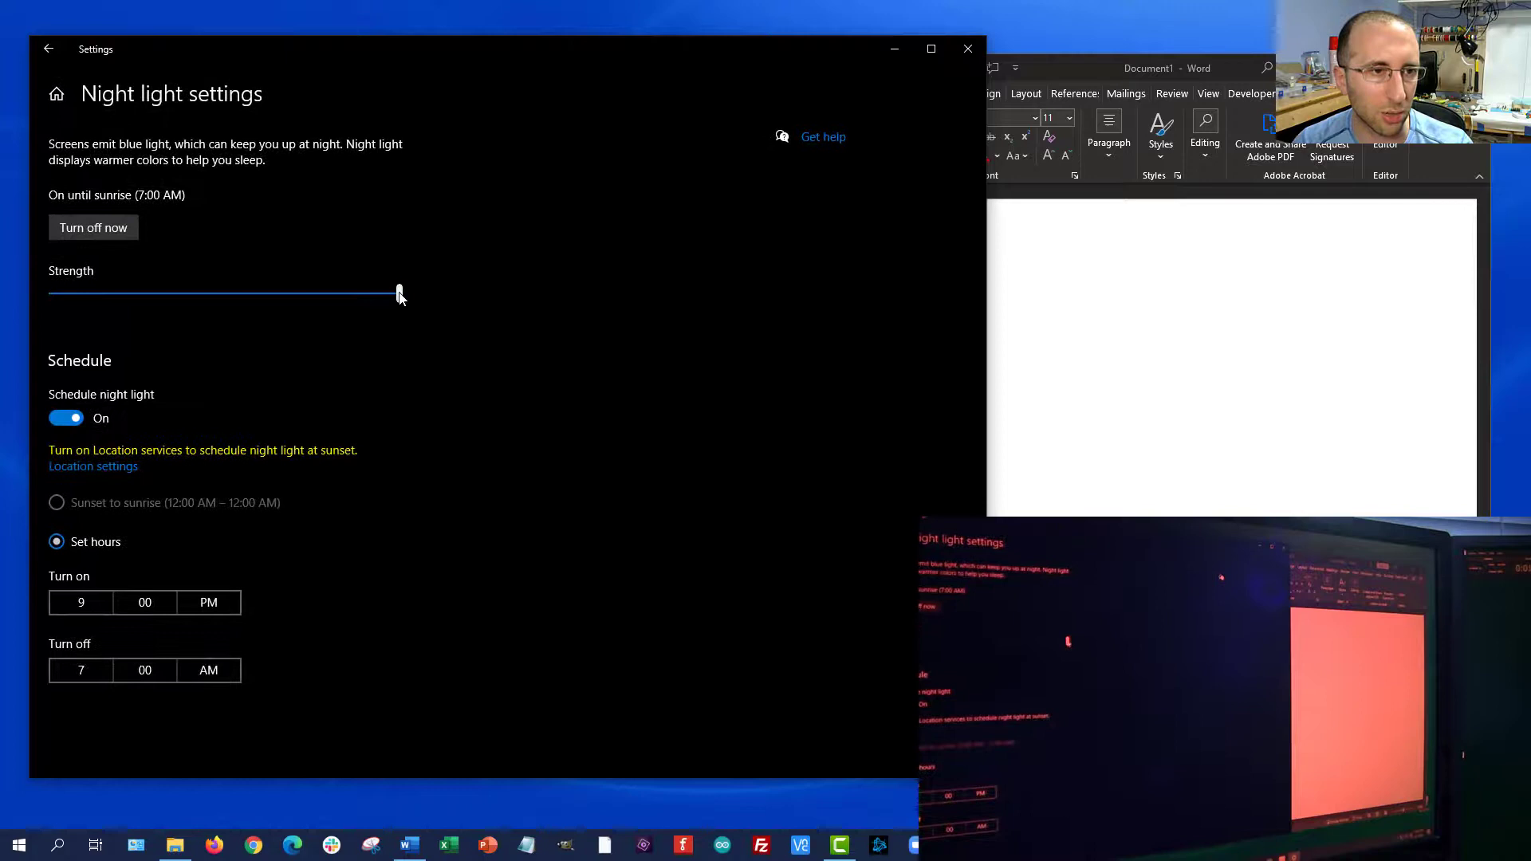
left_click_drag(399, 297, 36, 300)
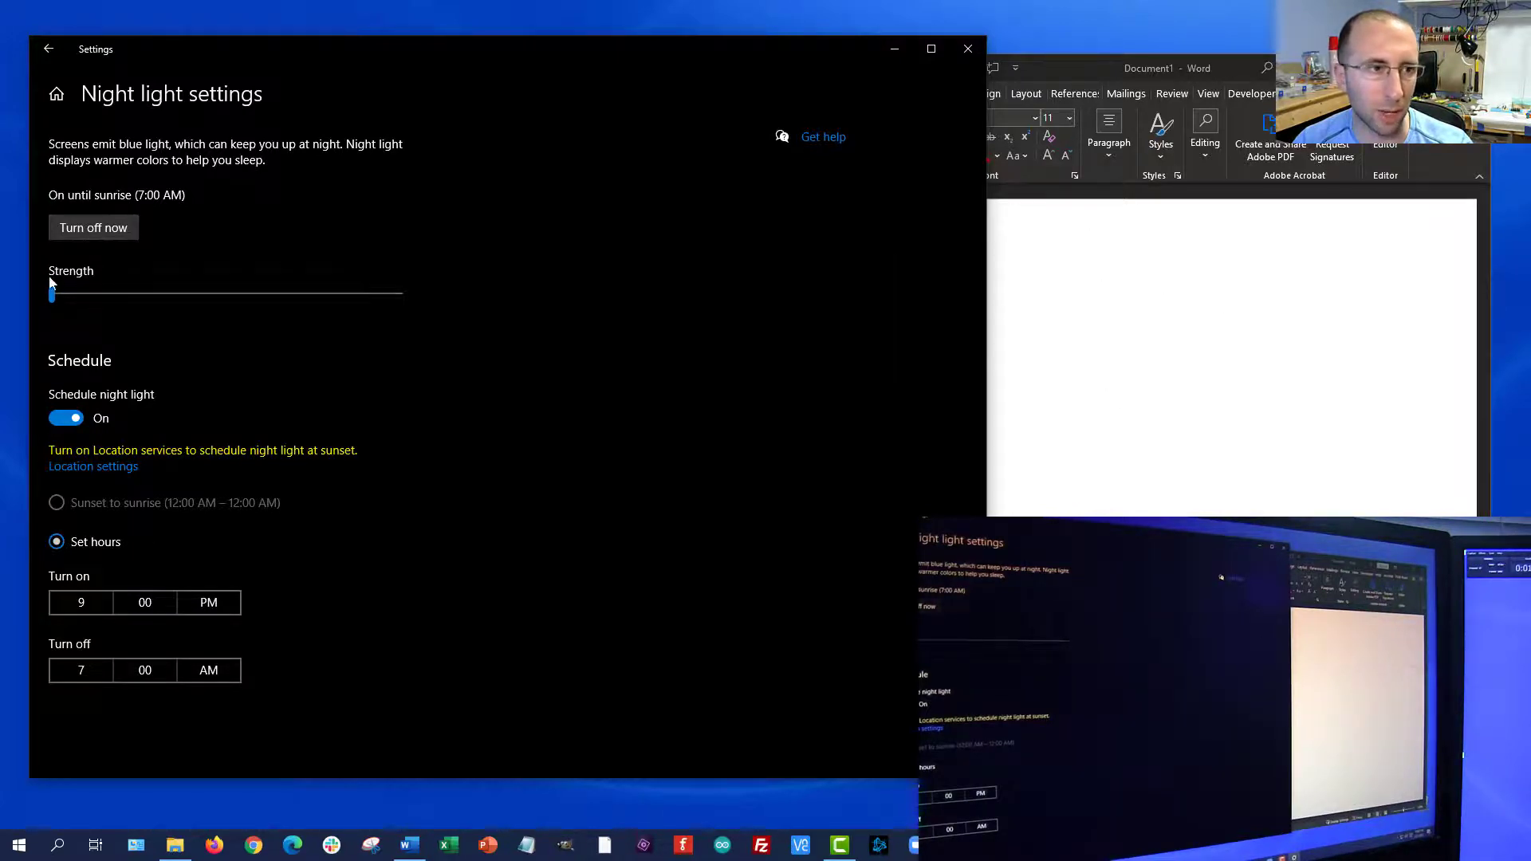
left_click_drag(52, 294, 262, 295)
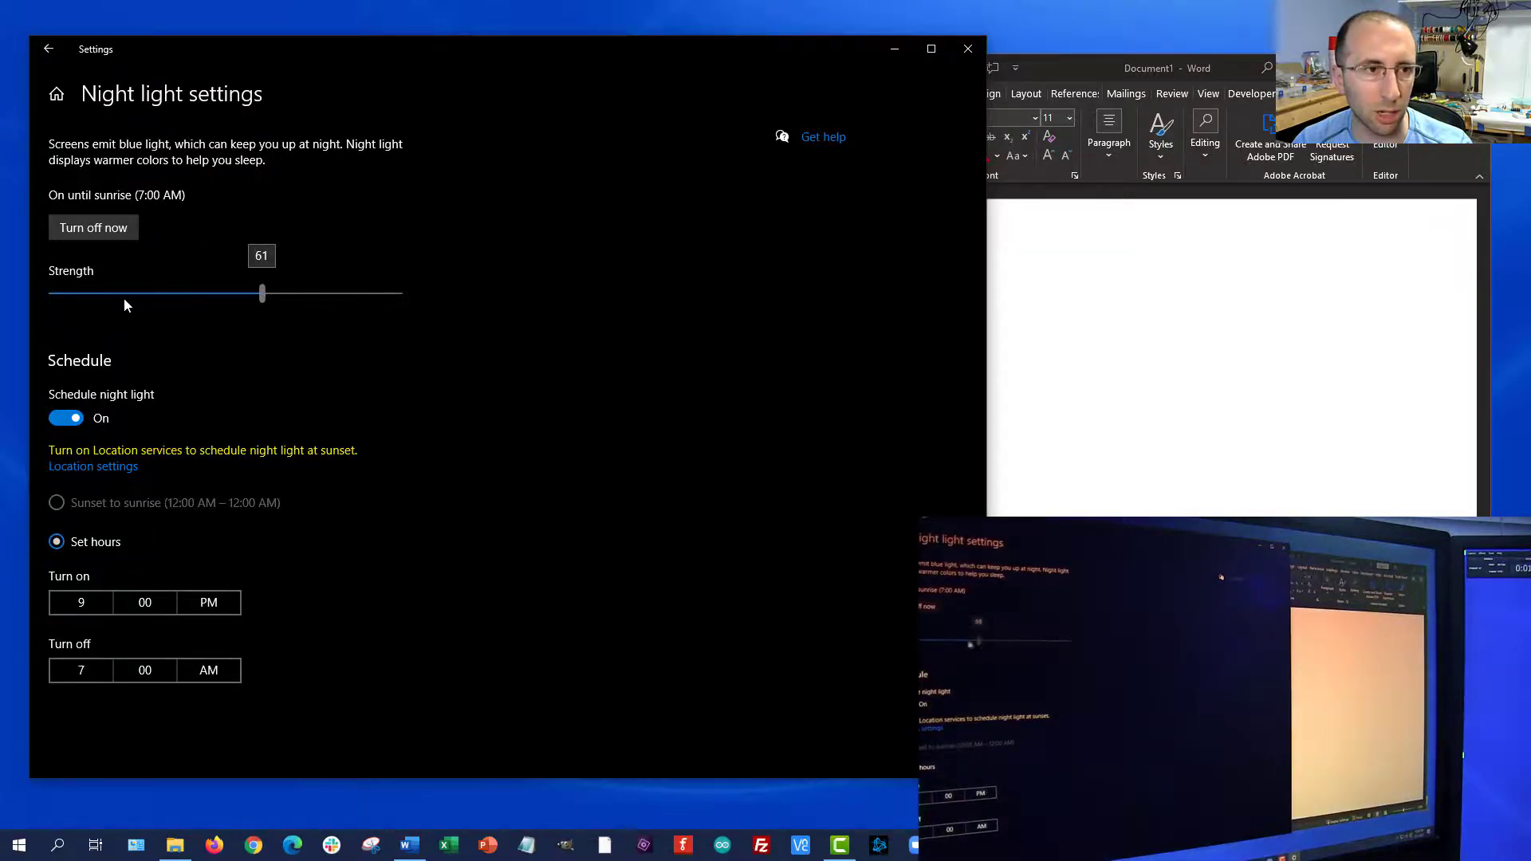
left_click_drag(124, 300, 231, 292)
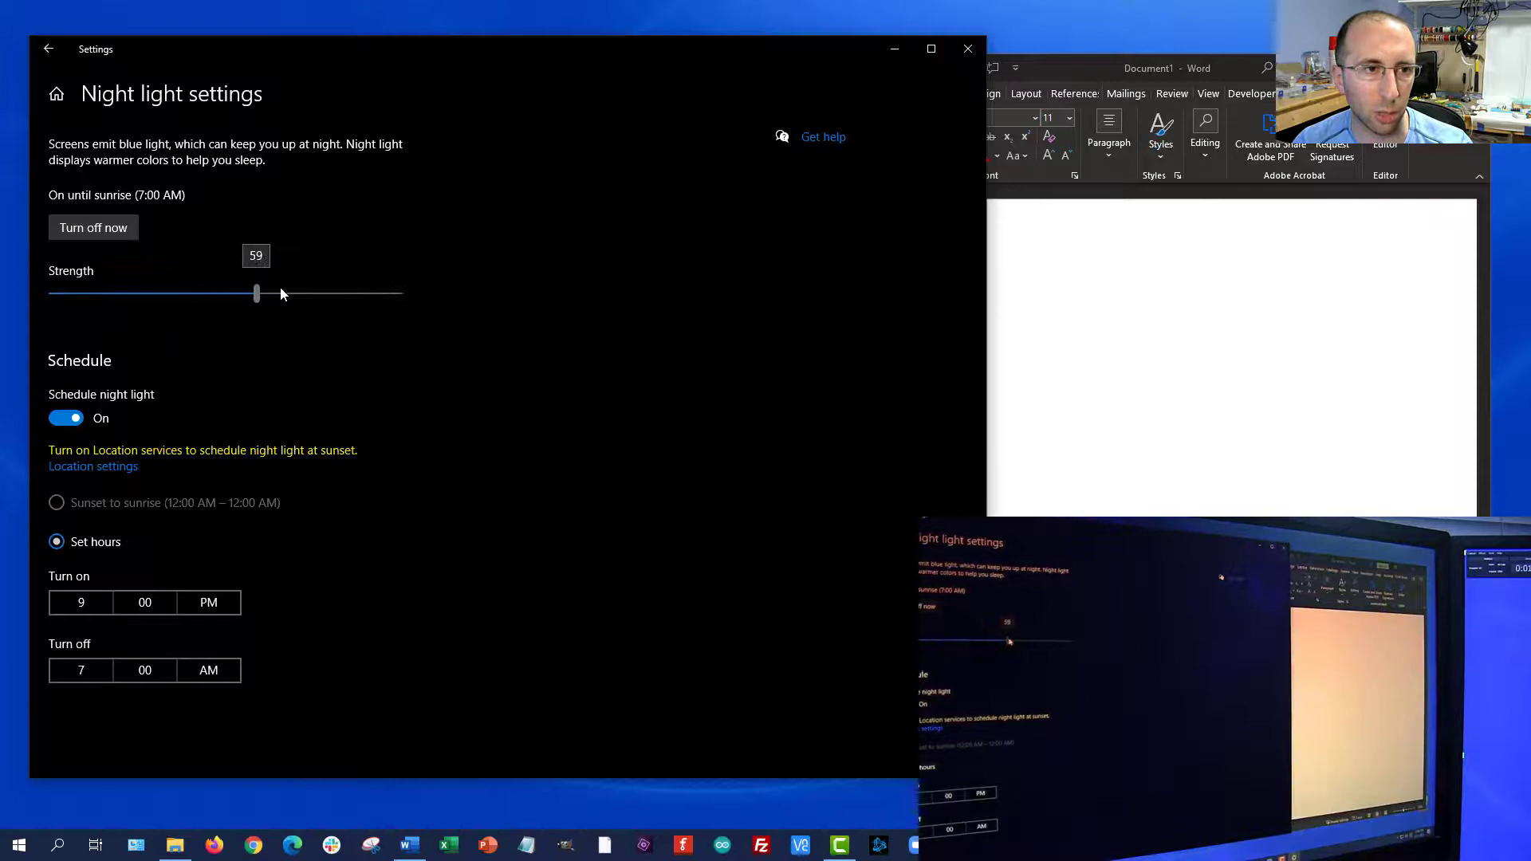
left_click_drag(280, 290, 410, 285)
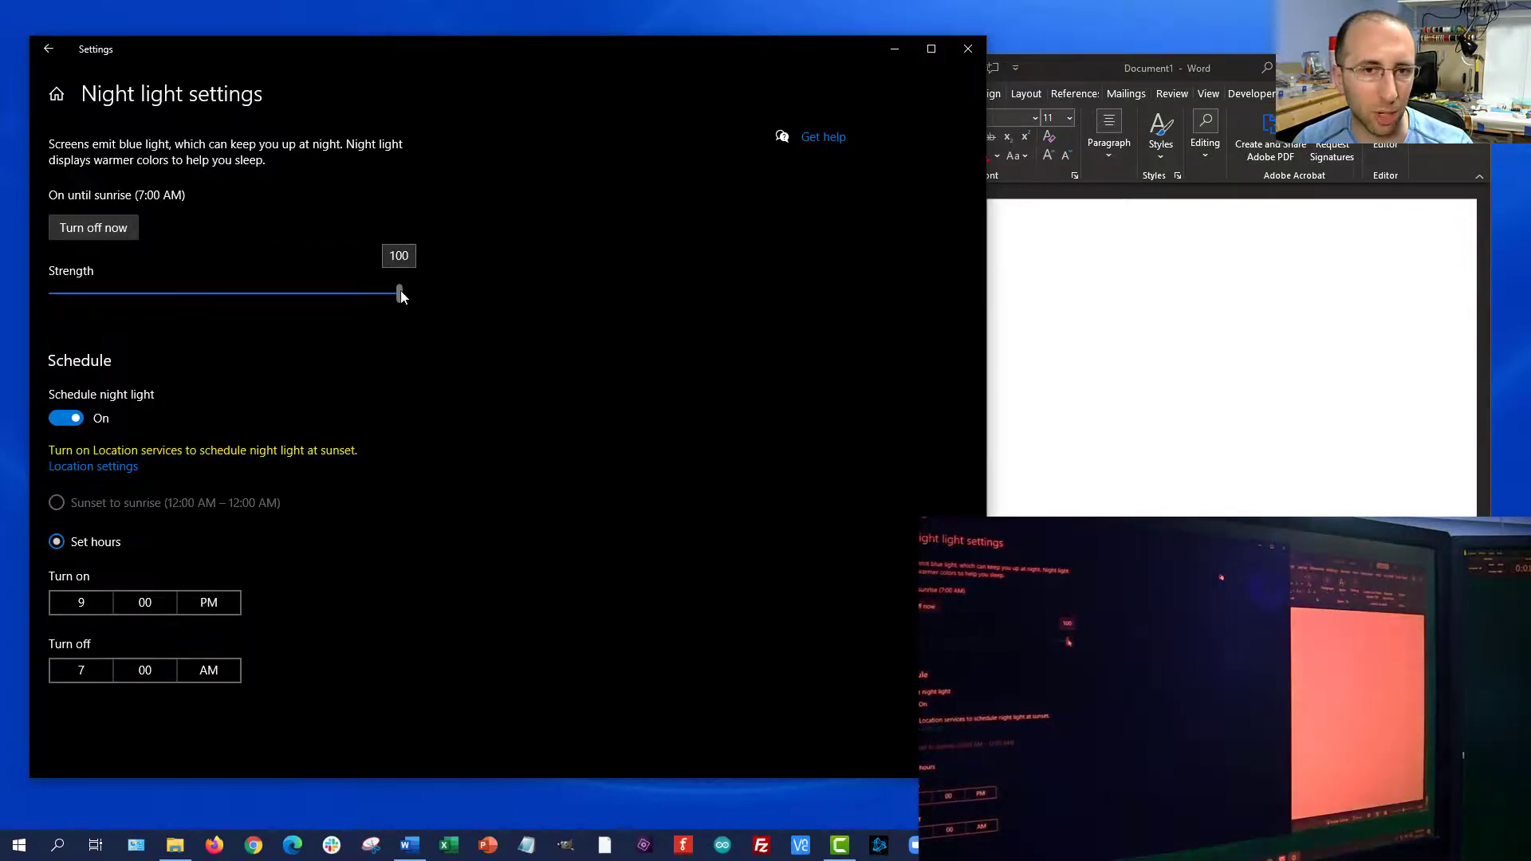
left_click_drag(397, 294, 141, 295)
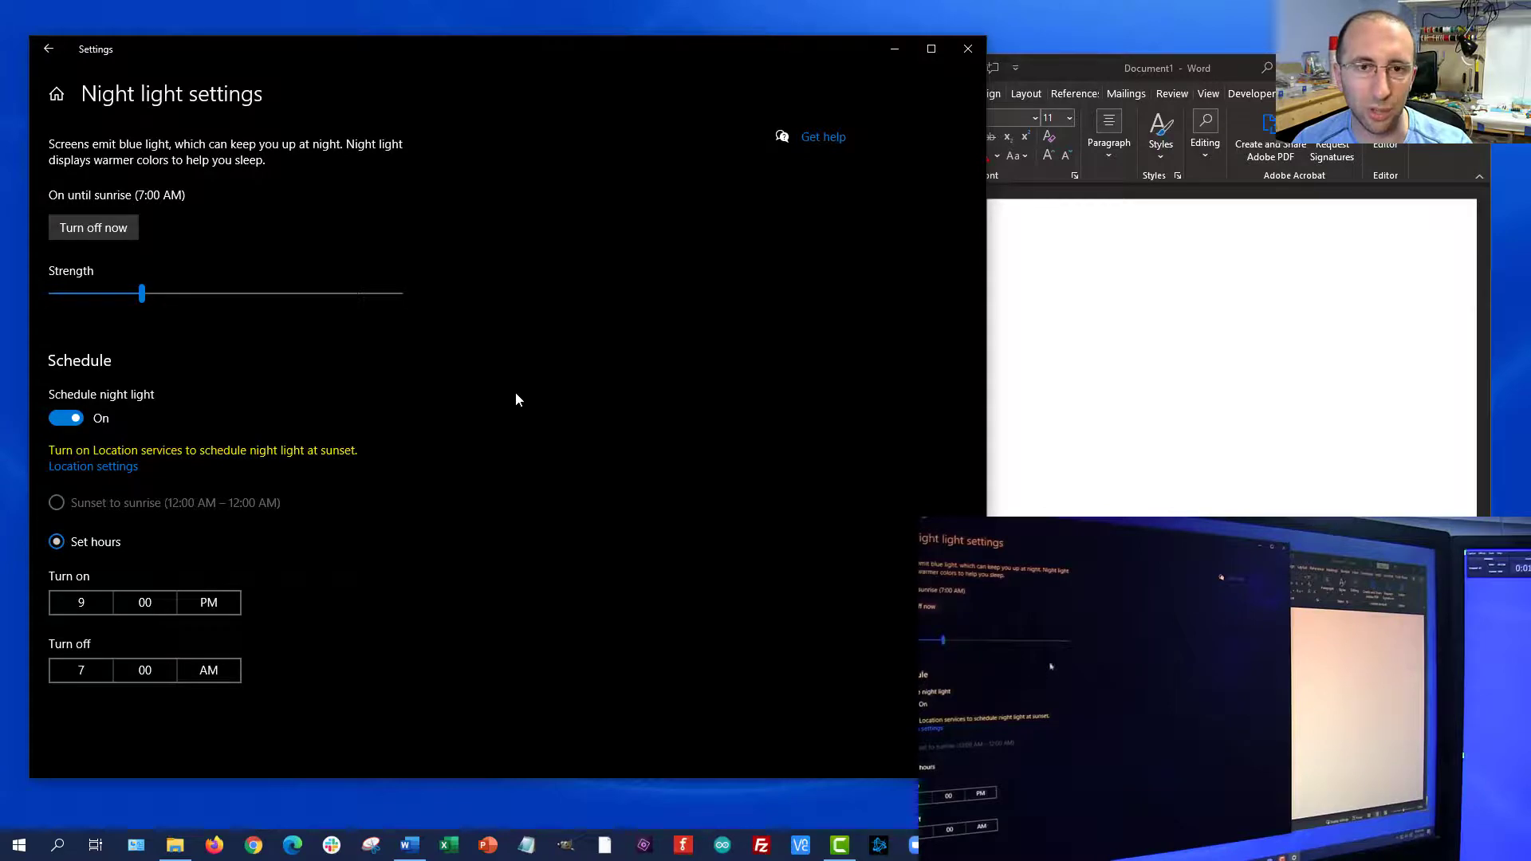
mouse_move(142, 294)
left_mouse_down()
mouse_move(214, 295)
mouse_move(89, 292)
mouse_move(188, 299)
mouse_move(152, 295)
left_mouse_up()
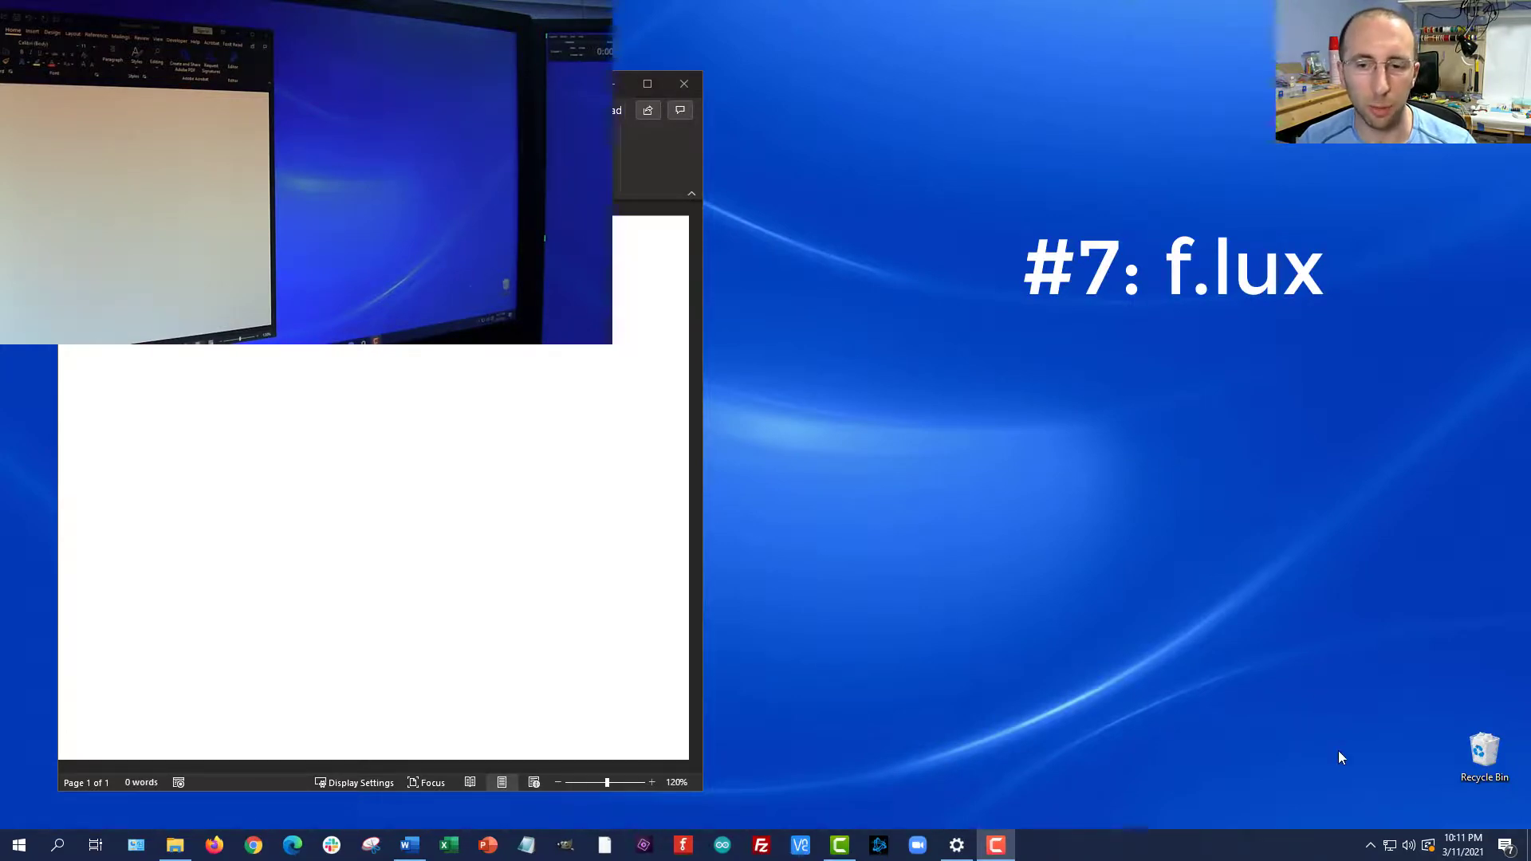
Open f.lux from the hidden tray icons and show its menu's Disable options
left_click(1369, 849)
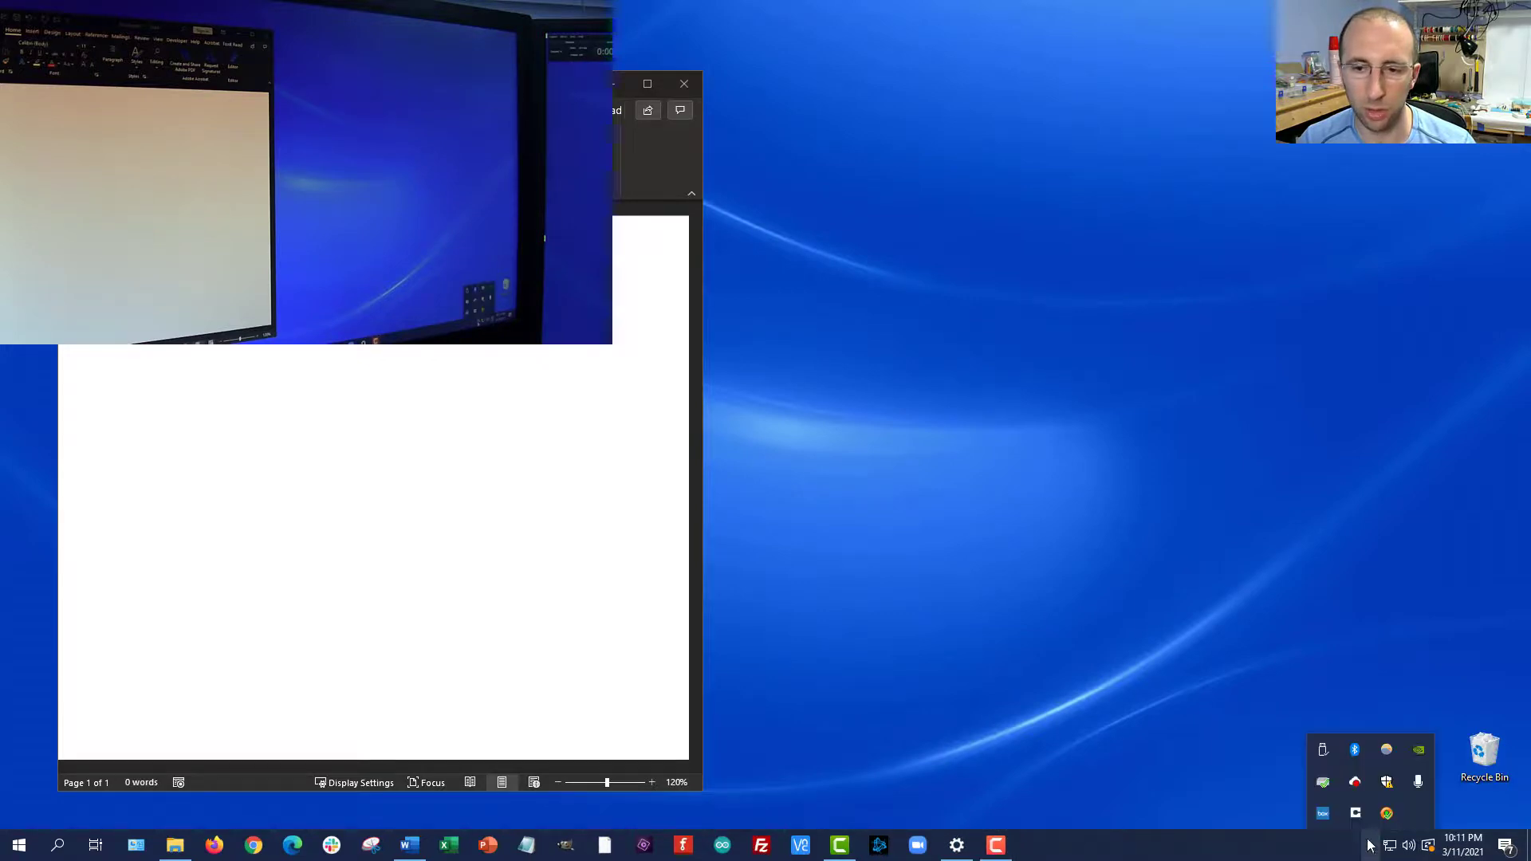
left_click(1387, 754)
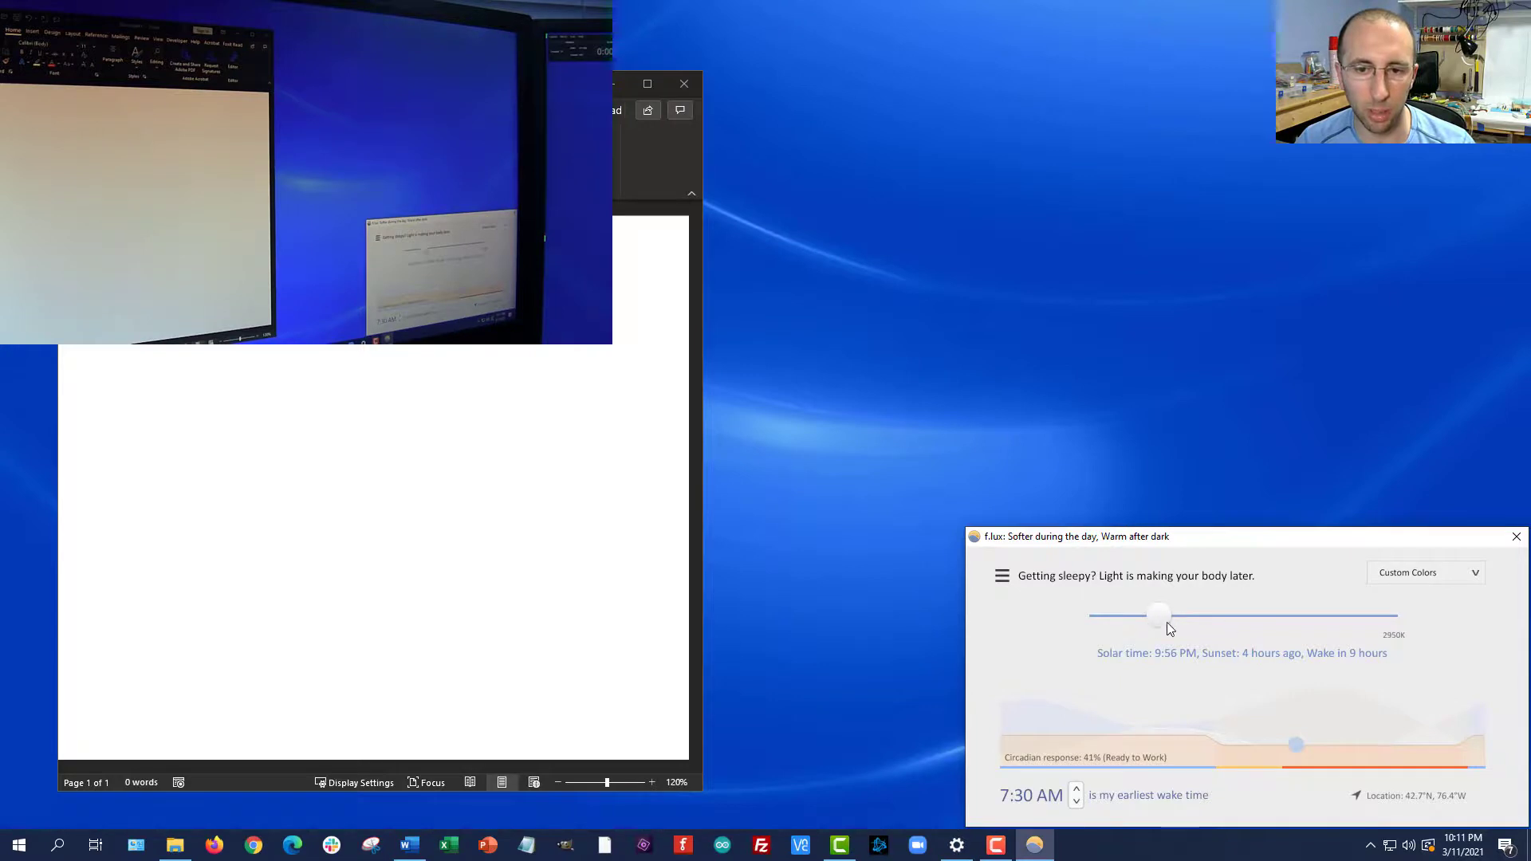
left_click(1003, 577)
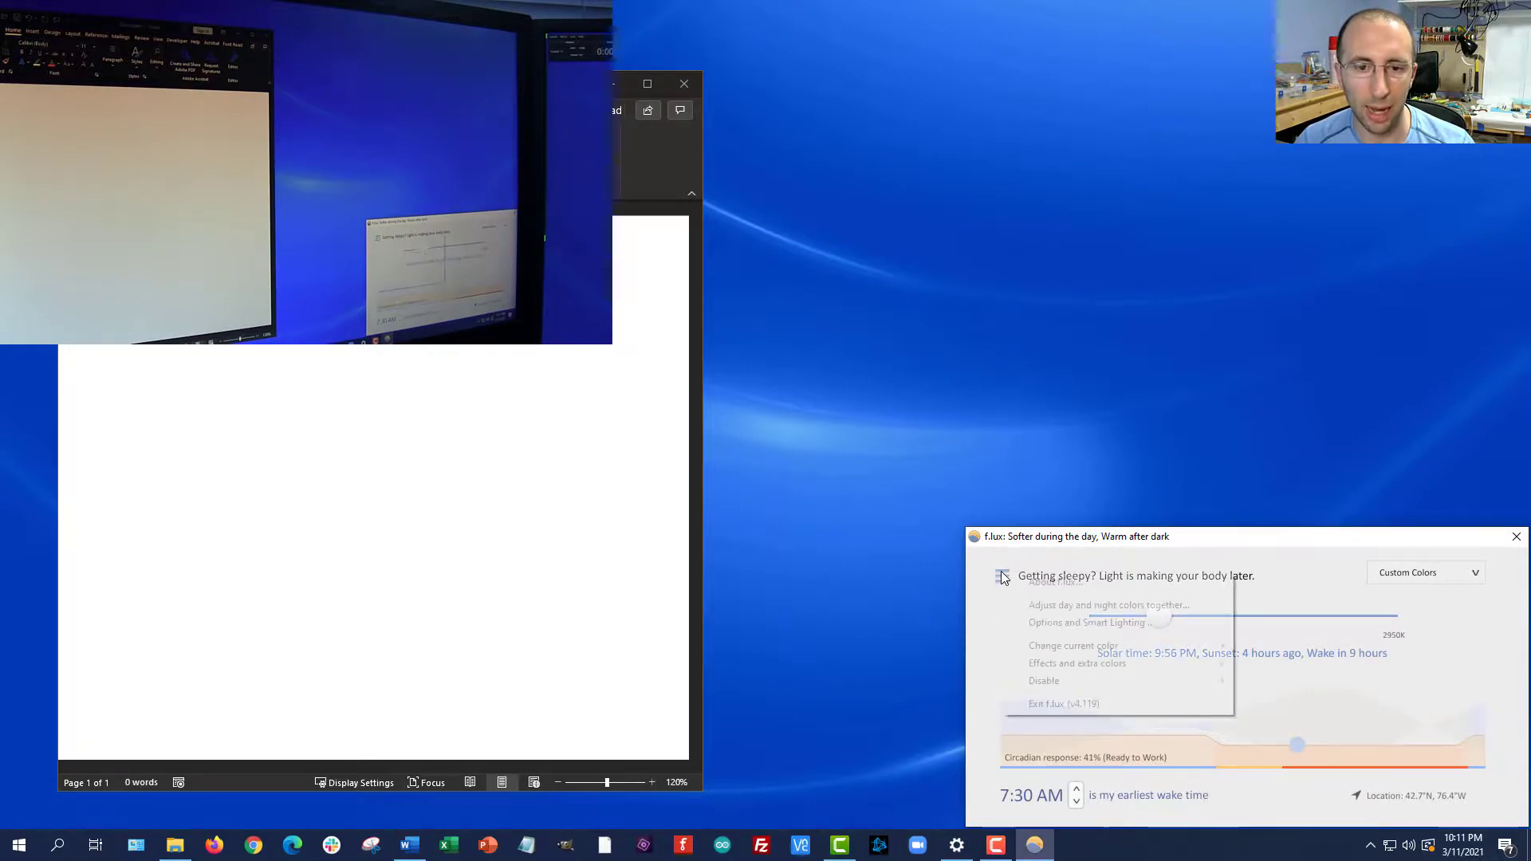
mouse_move(1055, 682)
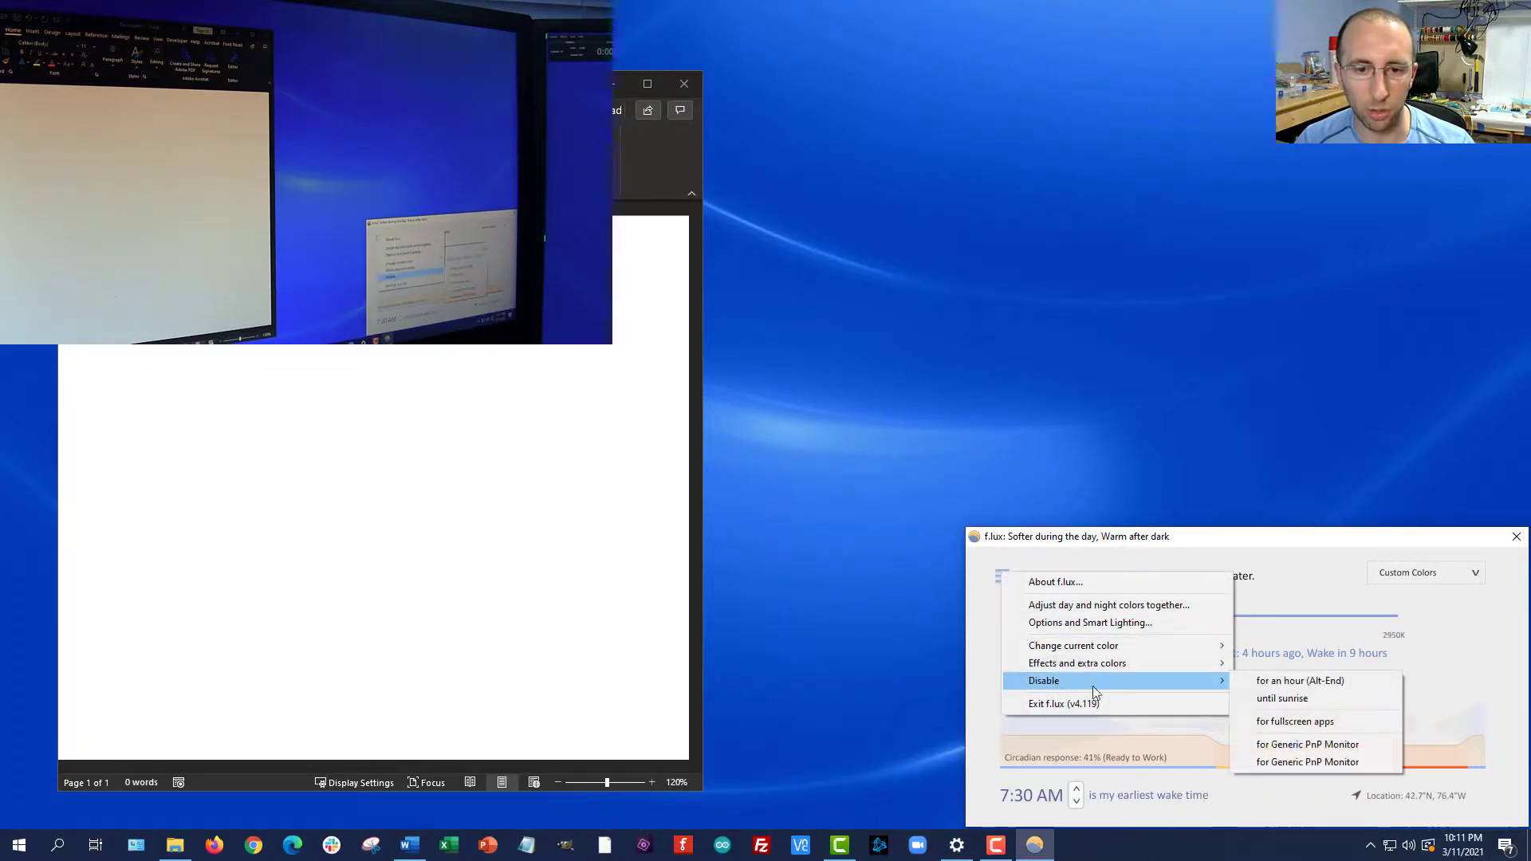
Disable f.lux for an hour, then re-enable it from the same menu item
left_click(1270, 685)
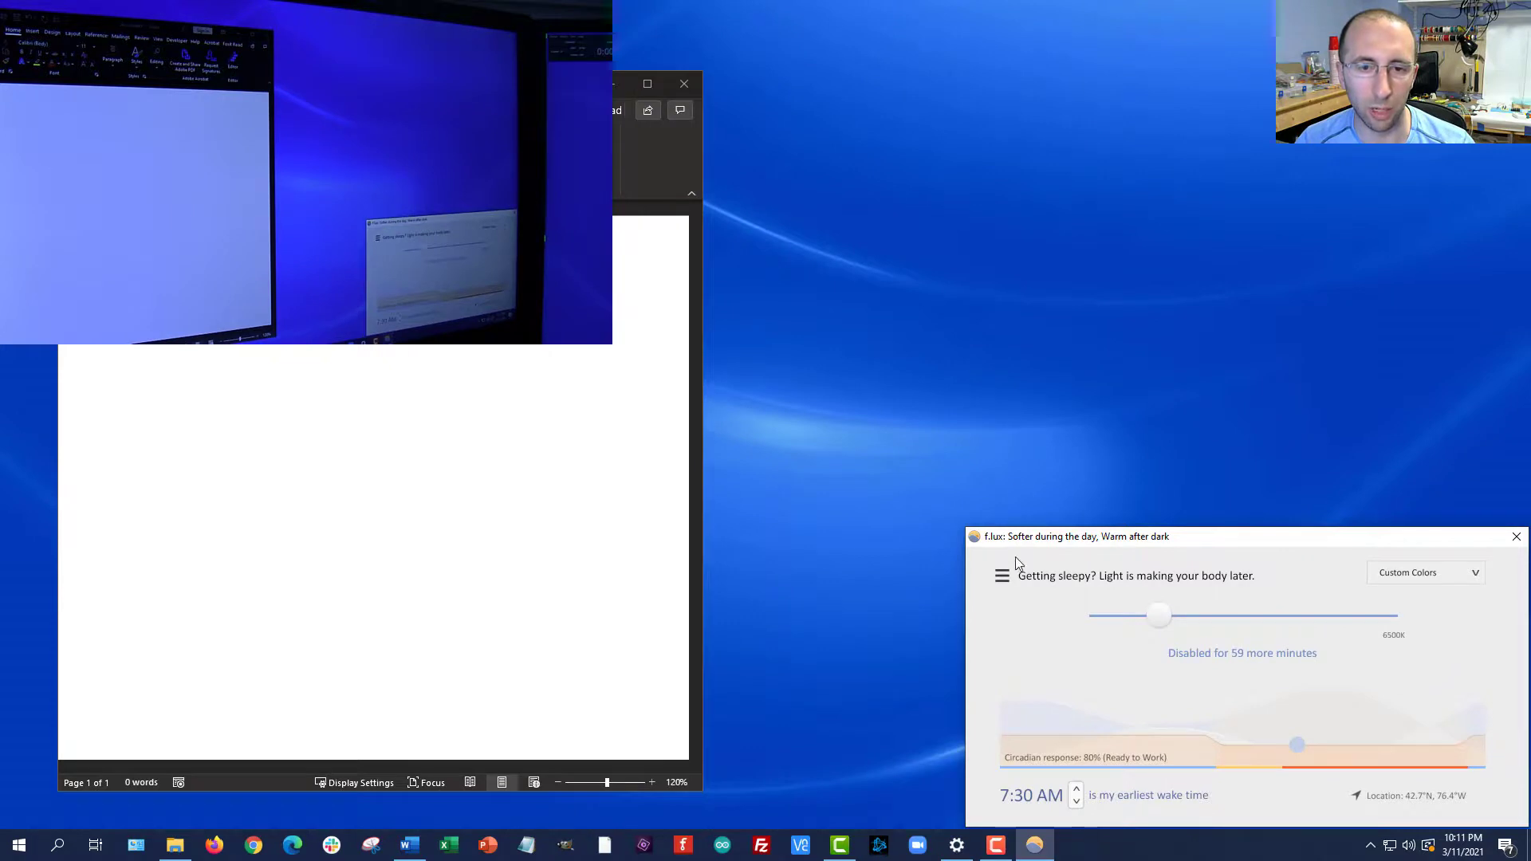
left_click(1002, 576)
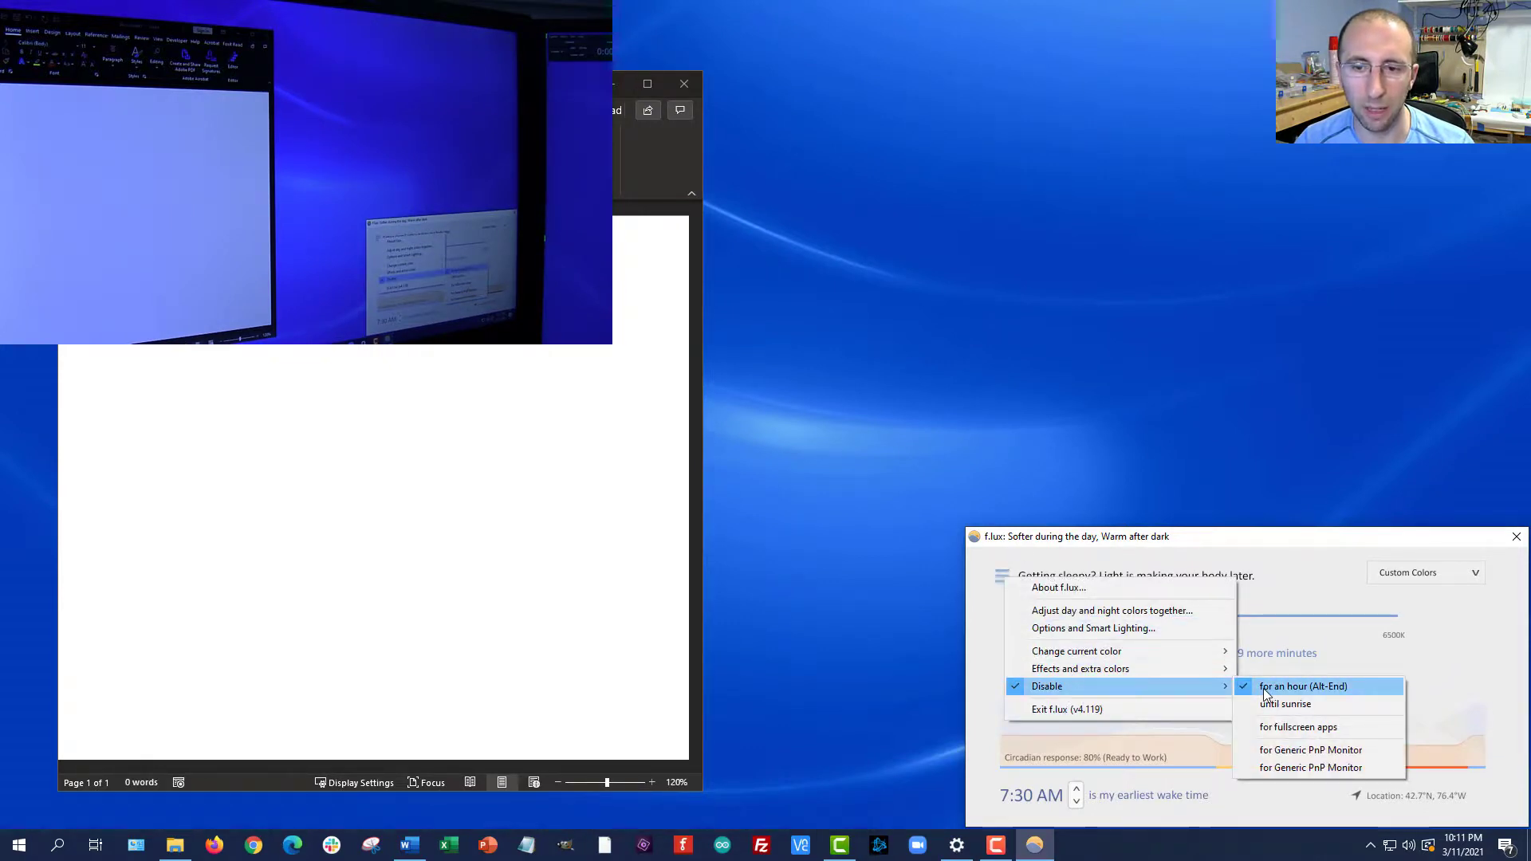
left_click(1267, 691)
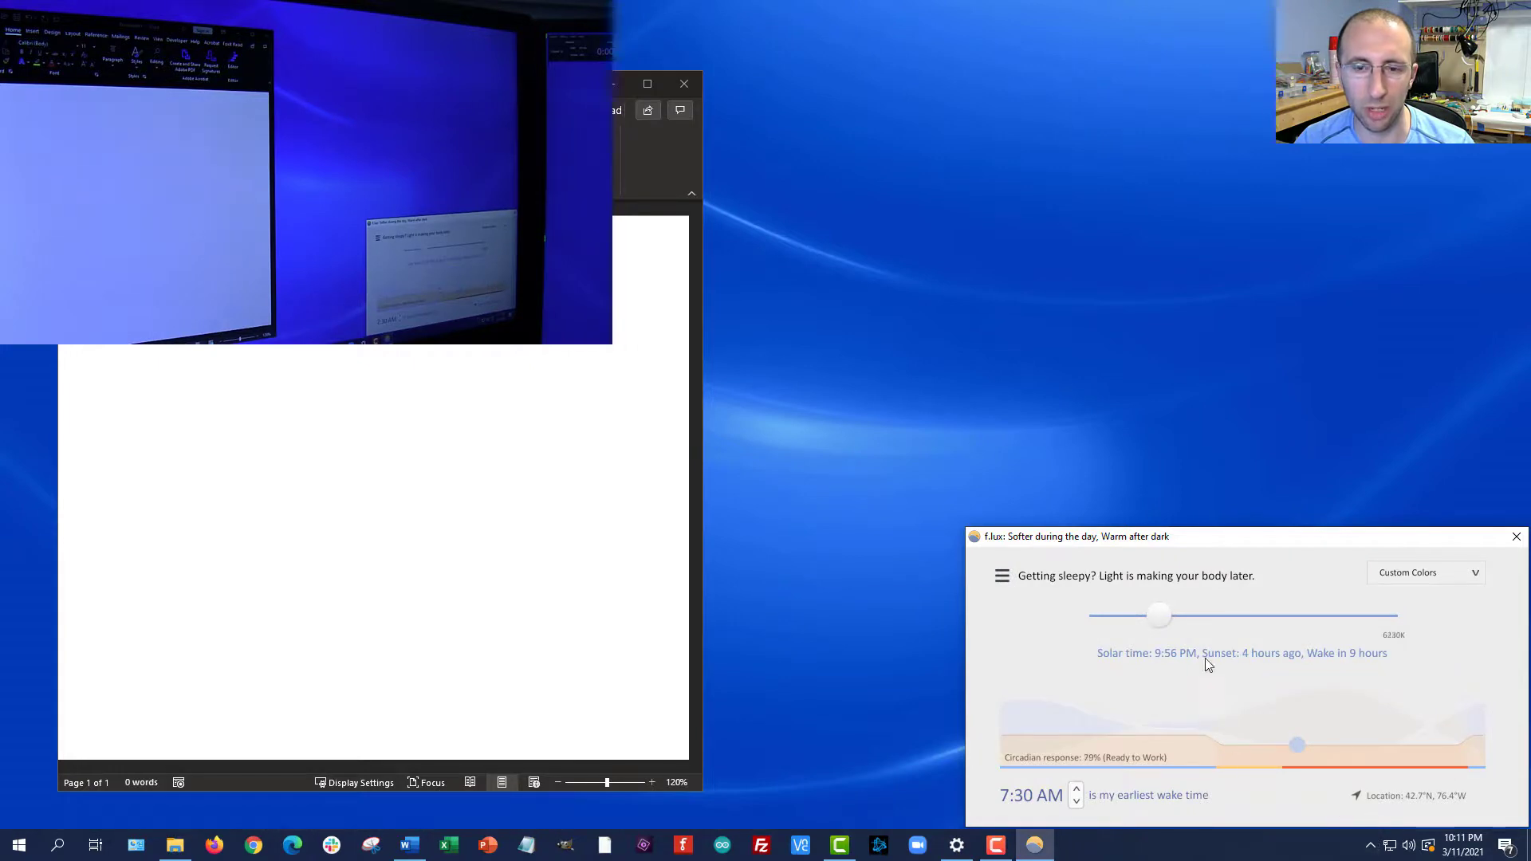